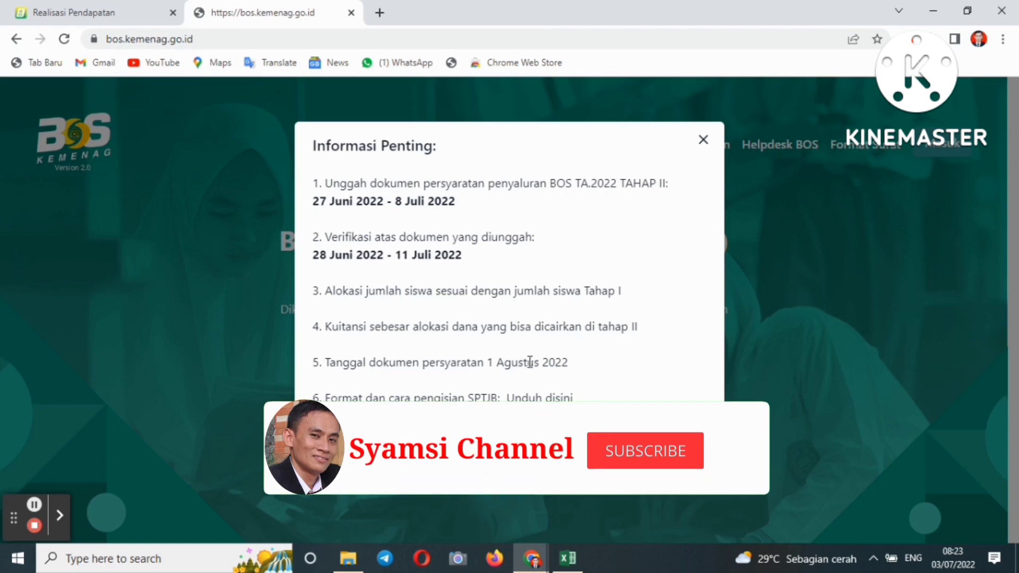
# Log in to the BOS portal with the saved credentials, dismiss the information notices and review the 2022 budget on the dashboard.
pyautogui.click(705, 142)
pyautogui.click(932, 145)
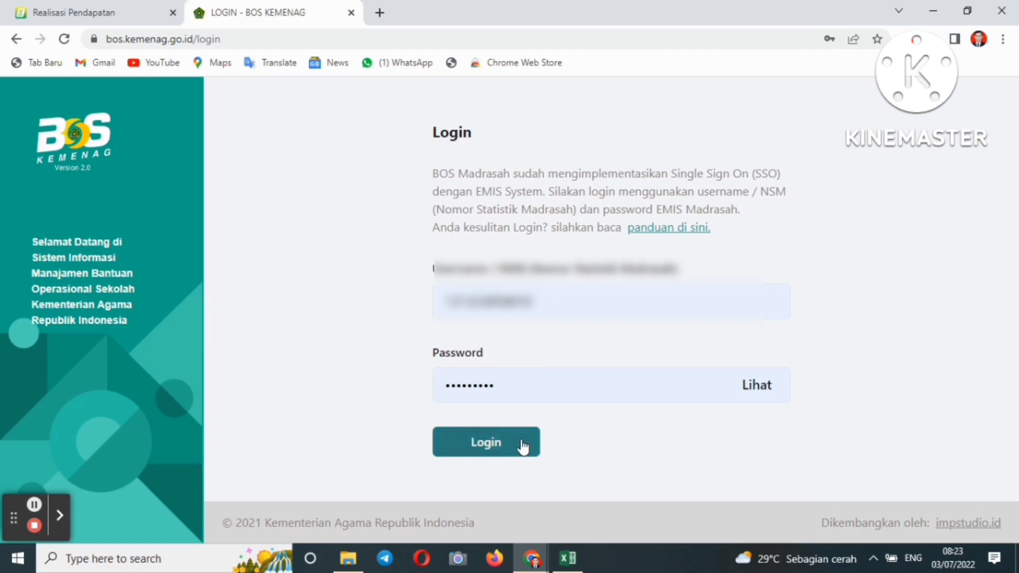
pyautogui.click(521, 445)
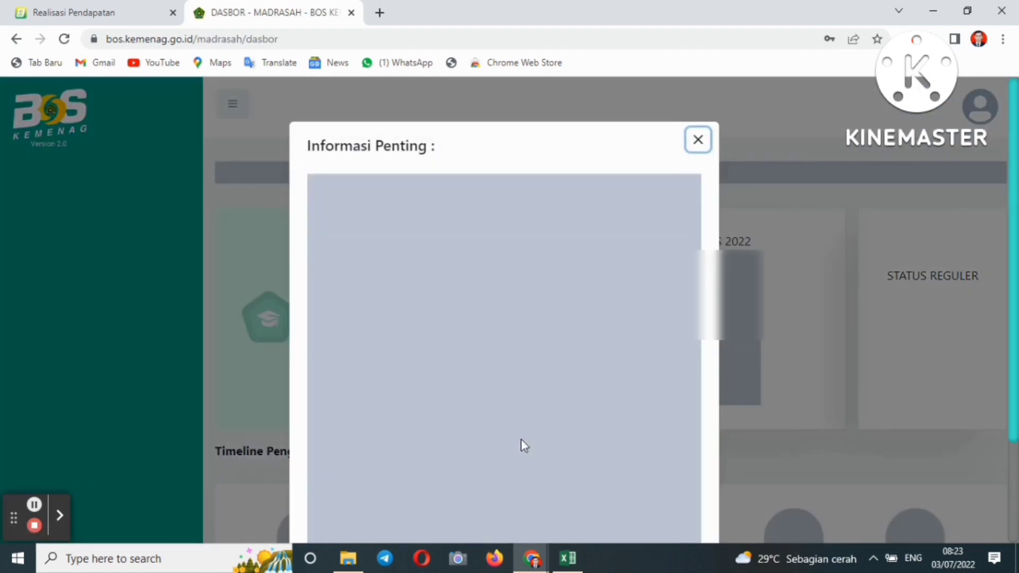
pyautogui.click(697, 141)
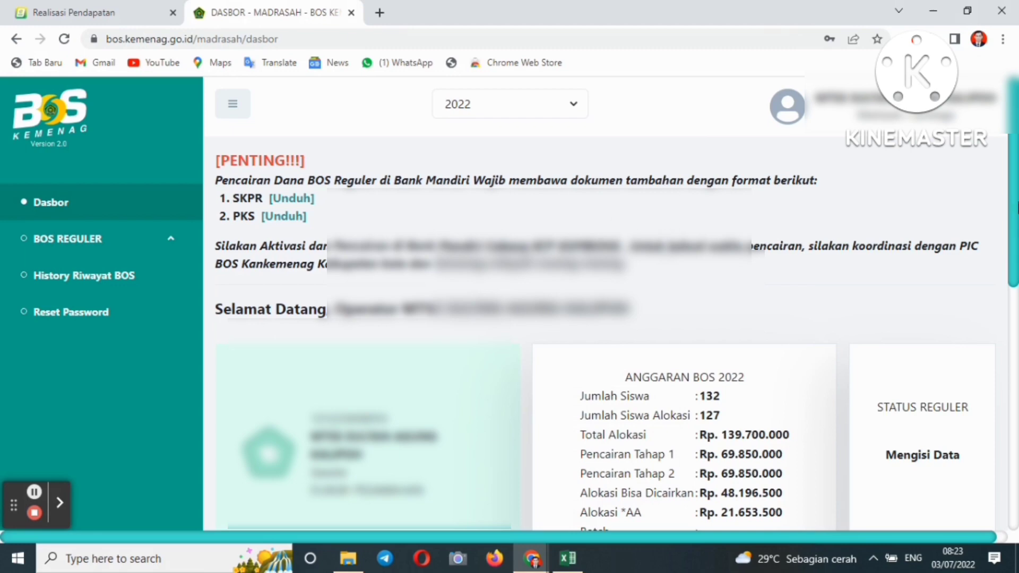
pyautogui.moveTo(1017, 207); pyautogui.dragTo(1016, 249)
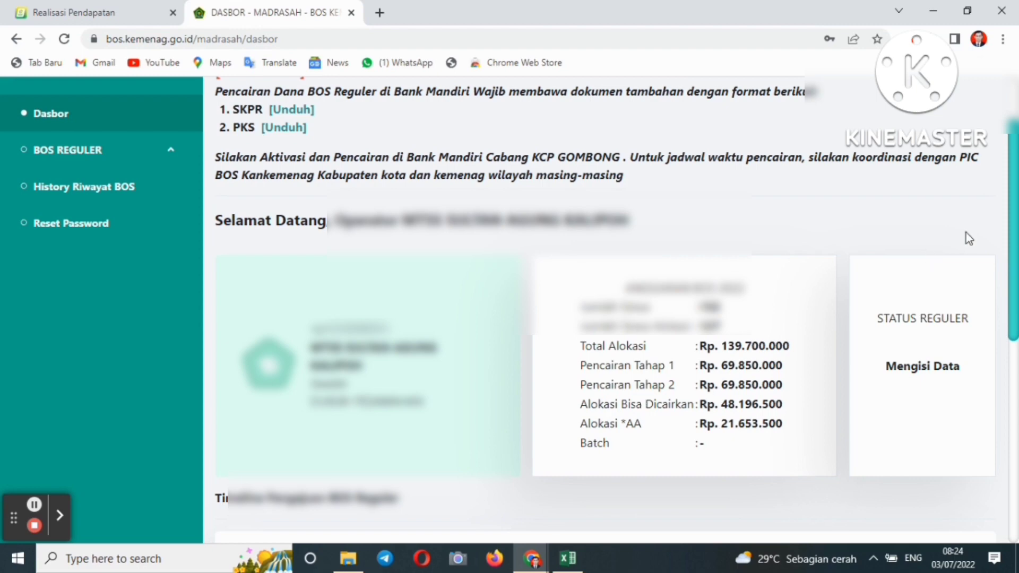
pyautogui.moveTo(1017, 231); pyautogui.dragTo(1018, 193)
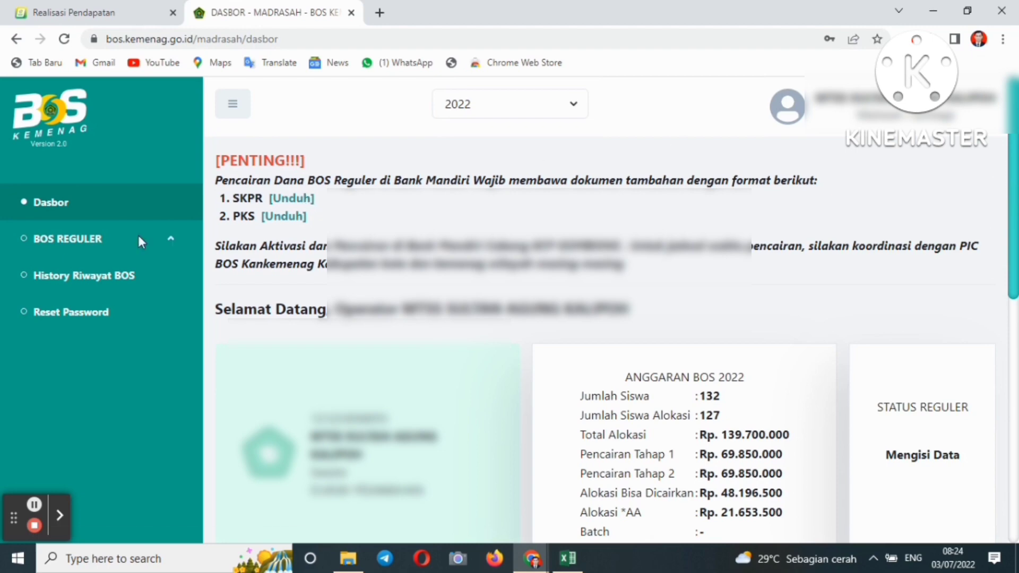
# Open the Data LPJ page under BOS Reguler and review the entries down to the BOS 2022 stages.
pyautogui.click(116, 240)
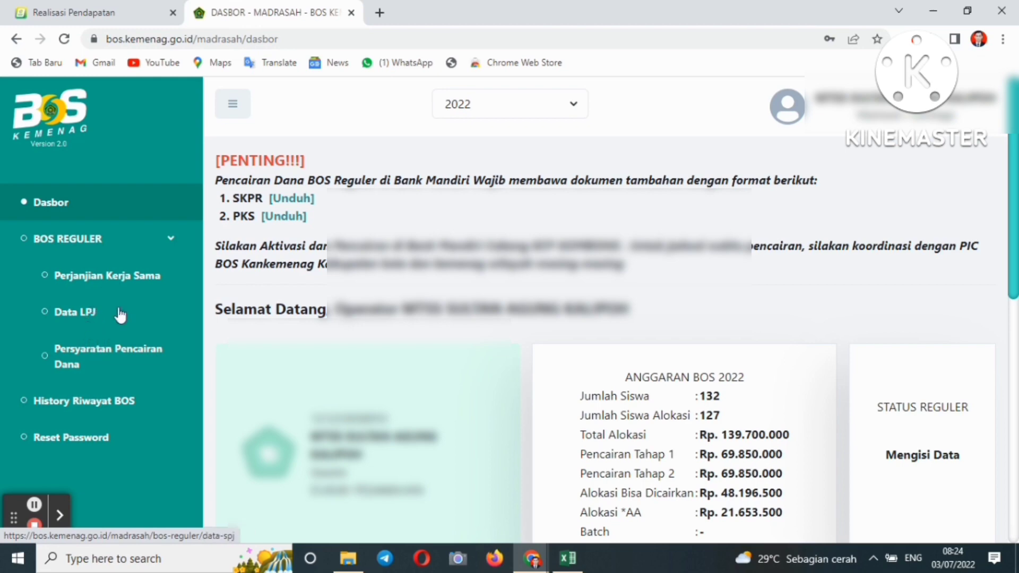
pyautogui.click(91, 314)
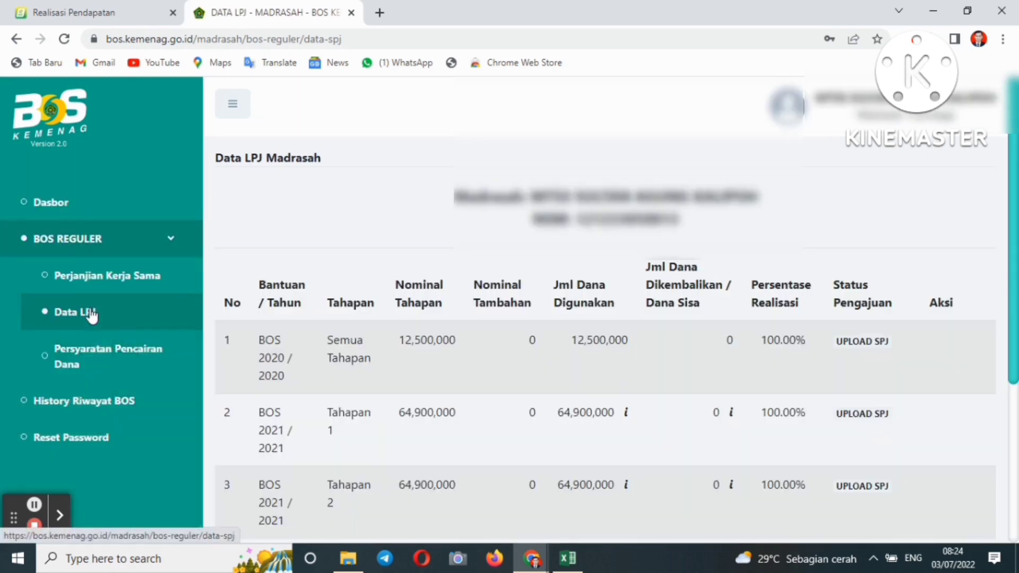
pyautogui.scroll(-2, 1008, 201)
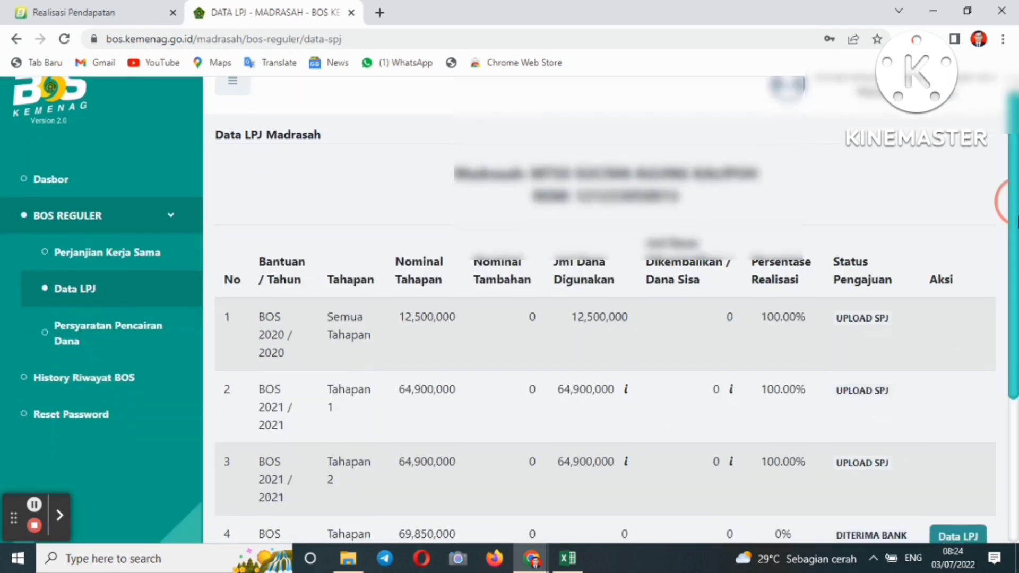
pyautogui.moveTo(1018, 217); pyautogui.dragTo(1016, 338)
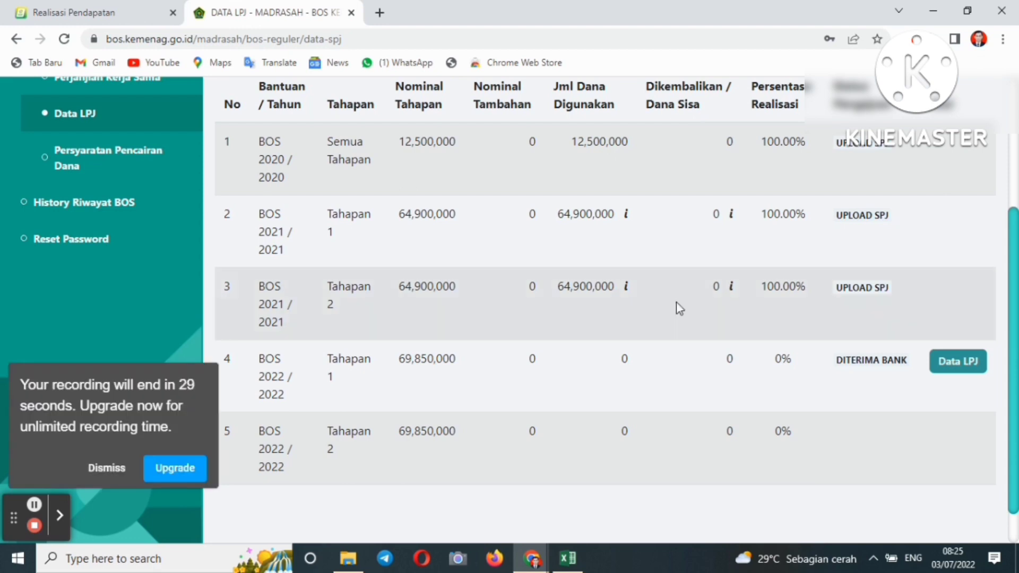
pyautogui.click(109, 470)
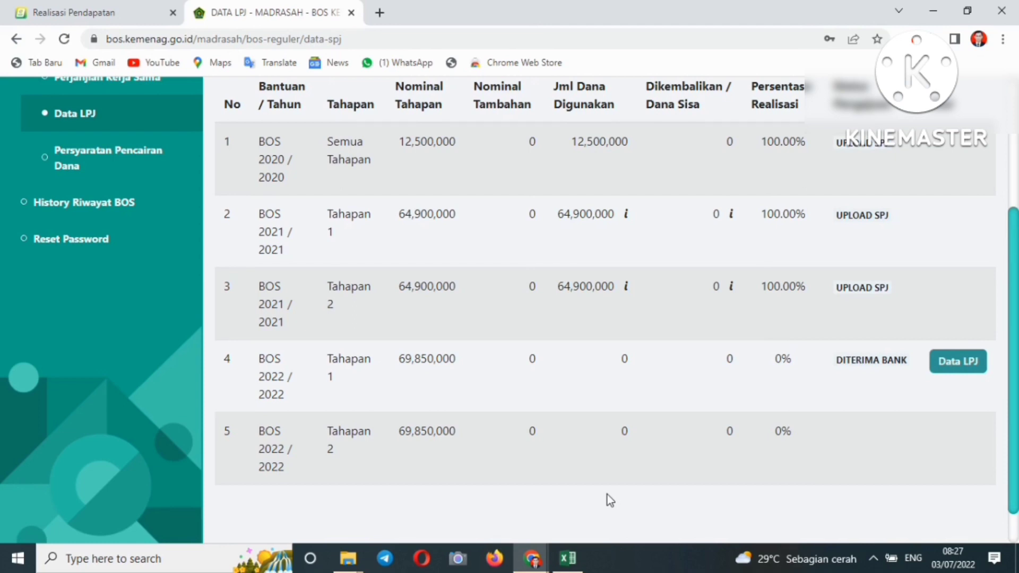
# Switch to eRKAM and view the Realisasi Pengeluaran Kegiatan list for TA. 2022.
pyautogui.click(136, 1)
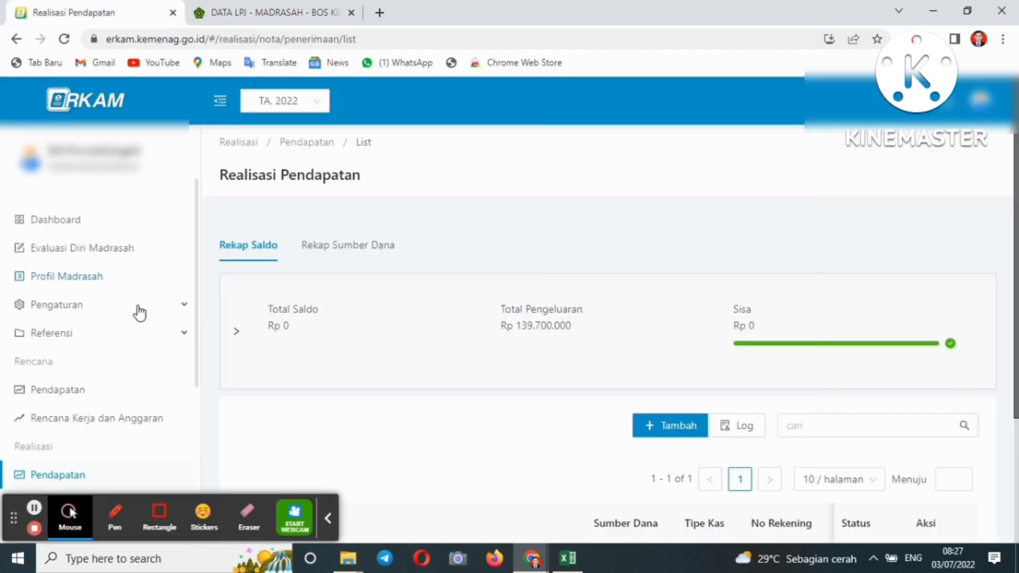
pyautogui.click(330, 520)
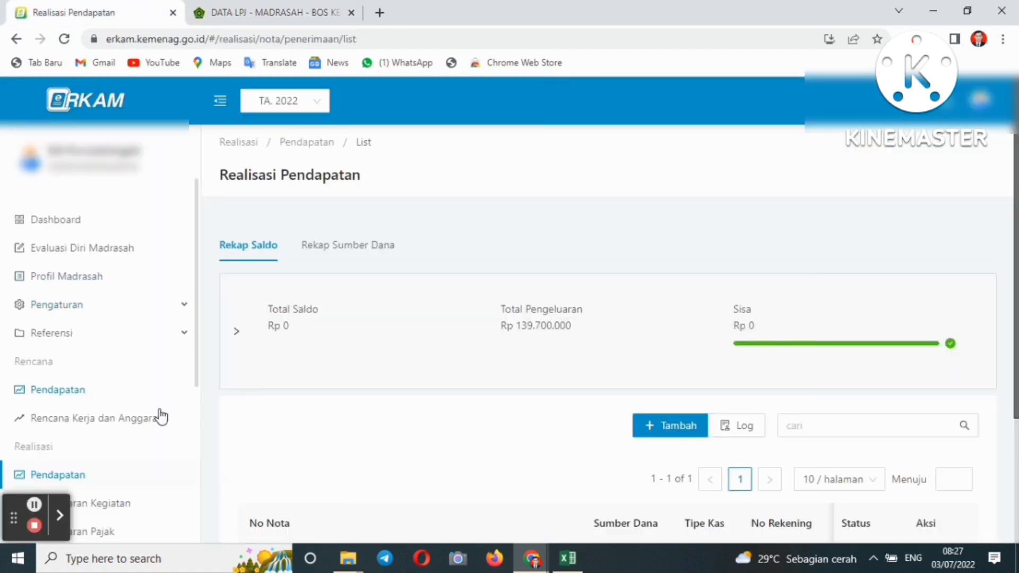
pyautogui.click(126, 505)
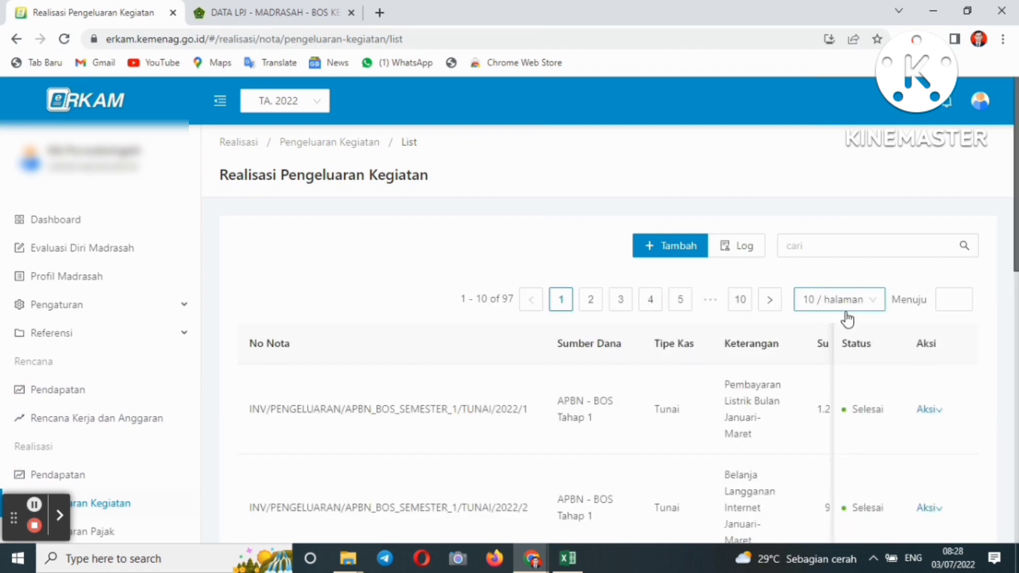
pyautogui.moveTo(1008, 191)
pyautogui.mouseDown()
pyautogui.moveTo(1009, 375)
pyautogui.moveTo(1008, 171)
pyautogui.mouseUp()
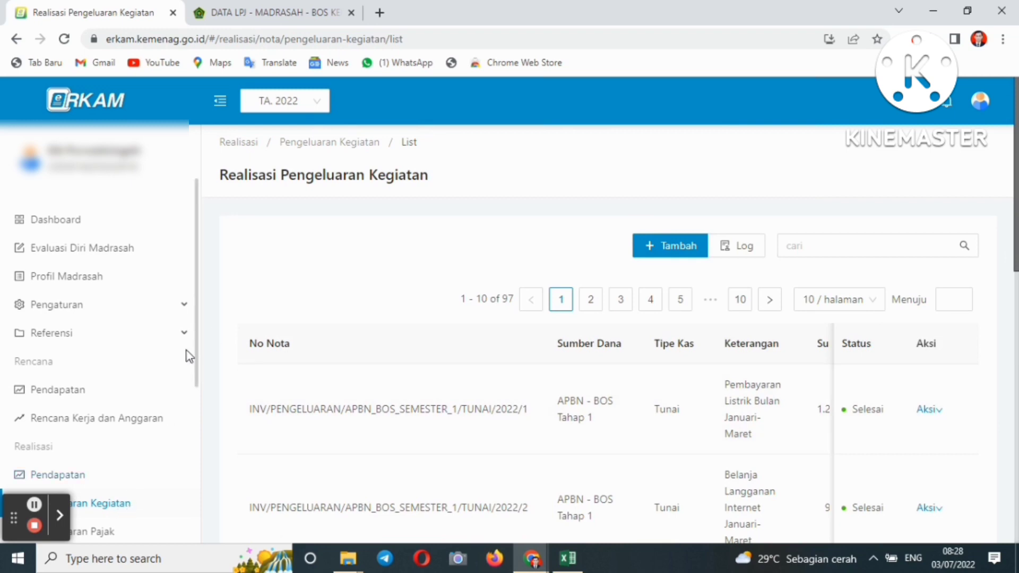
# Open Realisasi Pendapatan in eRKAM and check the balance recap and the recorded income note.
pyautogui.moveTo(196, 364); pyautogui.dragTo(194, 497)
pyautogui.scroll(5, 189, 448)
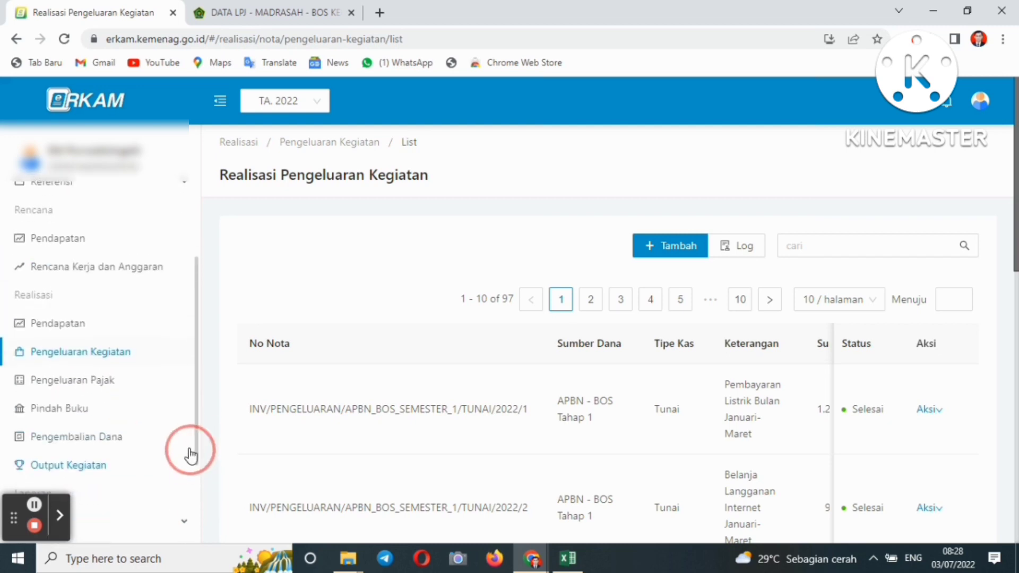
pyautogui.click(91, 398)
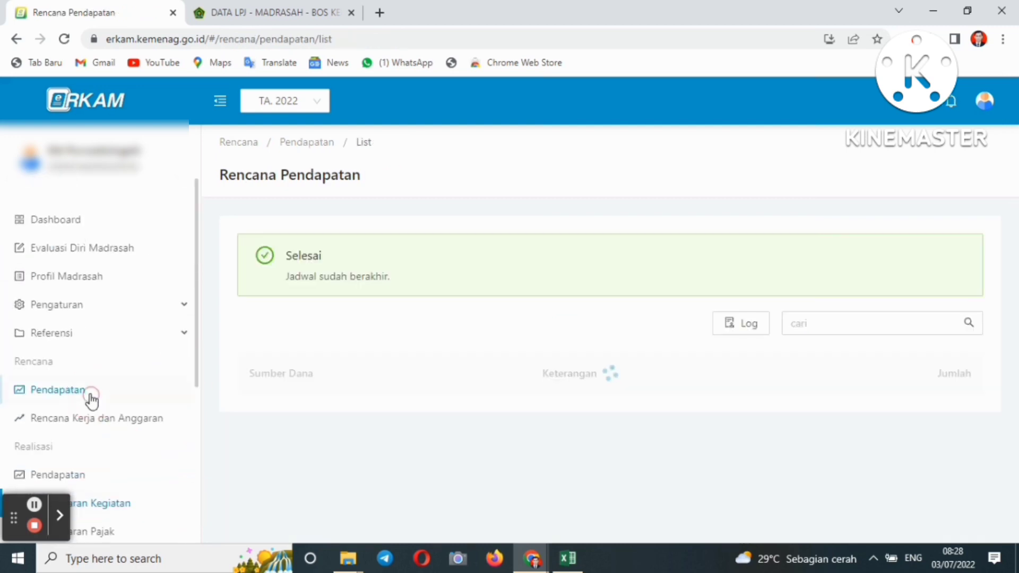
pyautogui.click(90, 476)
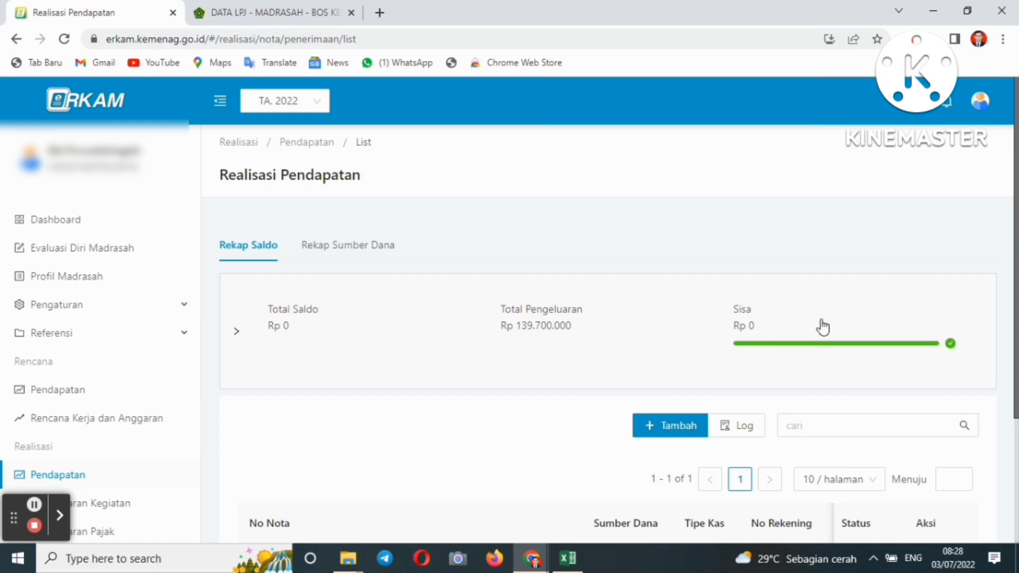
pyautogui.moveTo(1015, 218); pyautogui.dragTo(1016, 327)
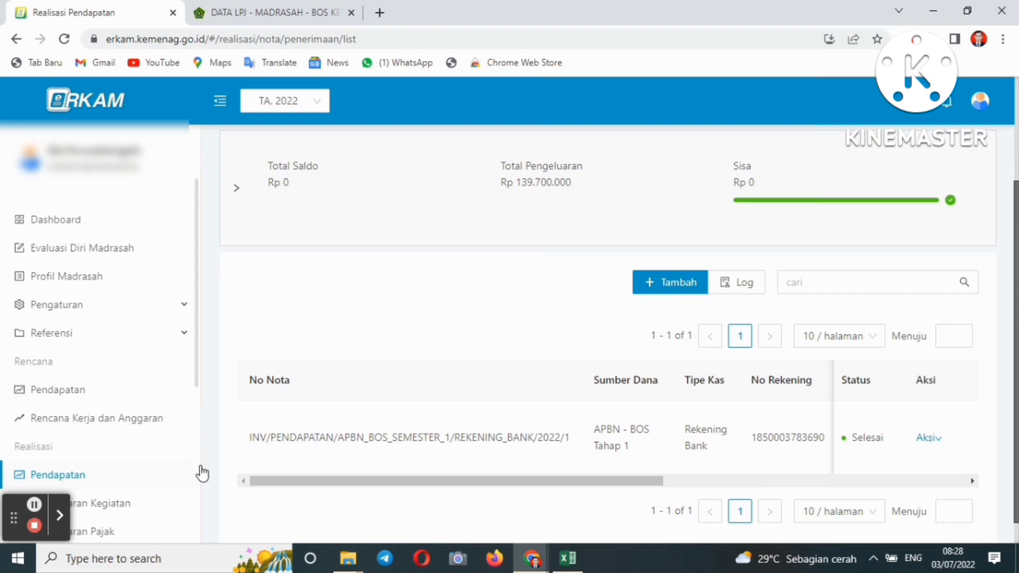
# Open the Buku Kas Umum (BOS K2) report in the BOS reports section.
pyautogui.moveTo(195, 381); pyautogui.dragTo(196, 419)
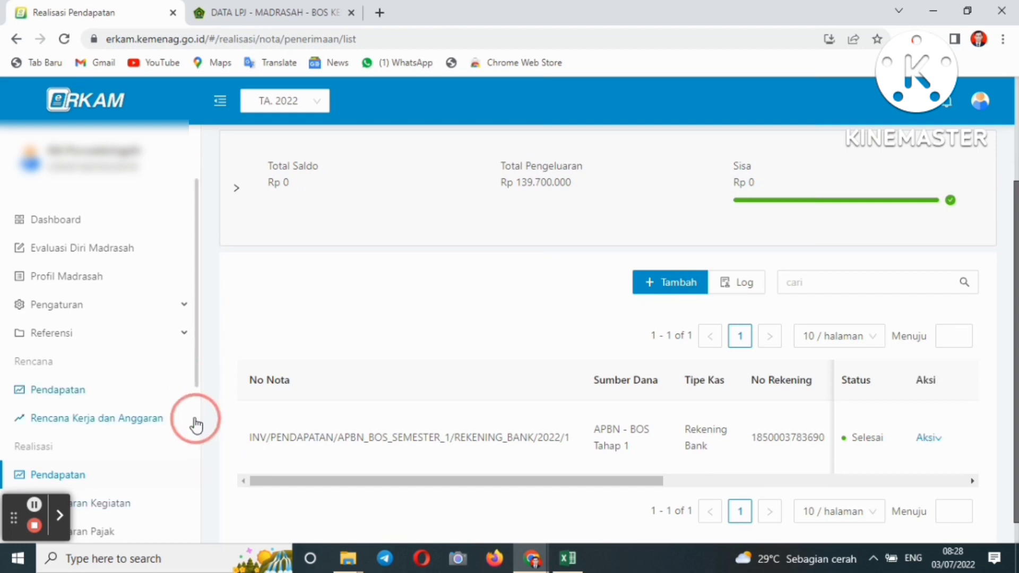
pyautogui.click(197, 395)
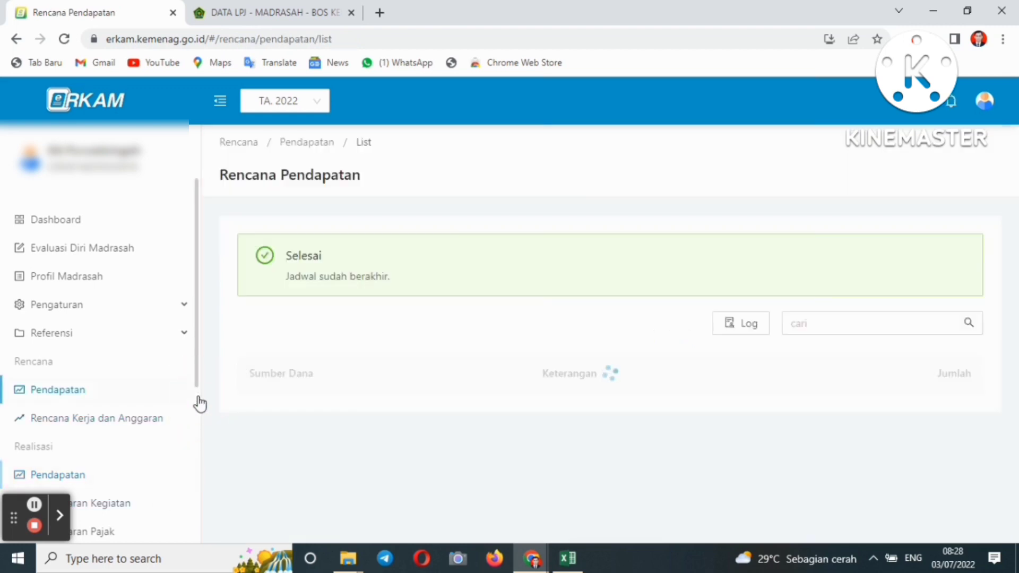
pyautogui.scroll(-4, 200, 404)
pyautogui.moveTo(195, 421); pyautogui.dragTo(198, 455)
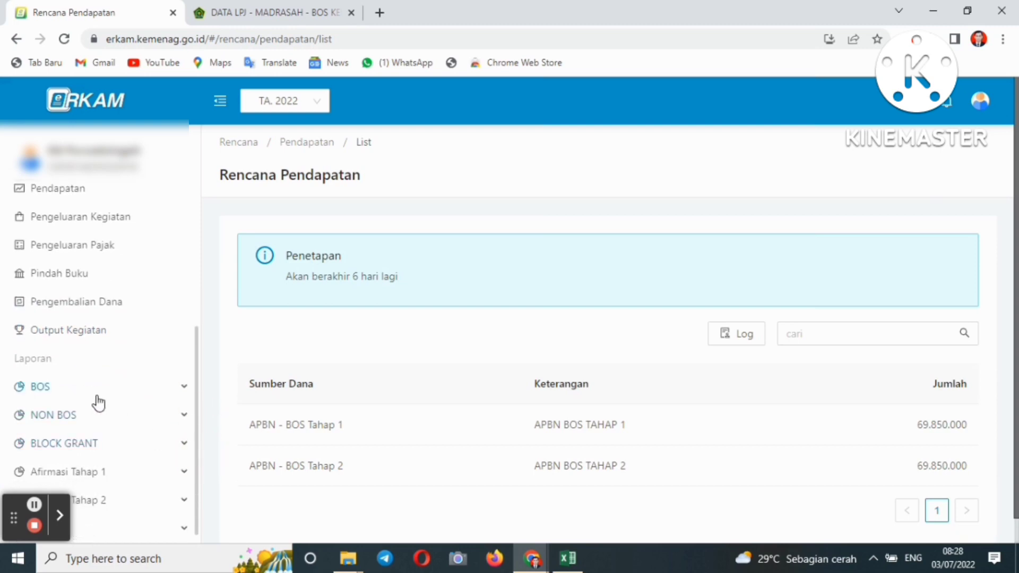
pyautogui.click(87, 395)
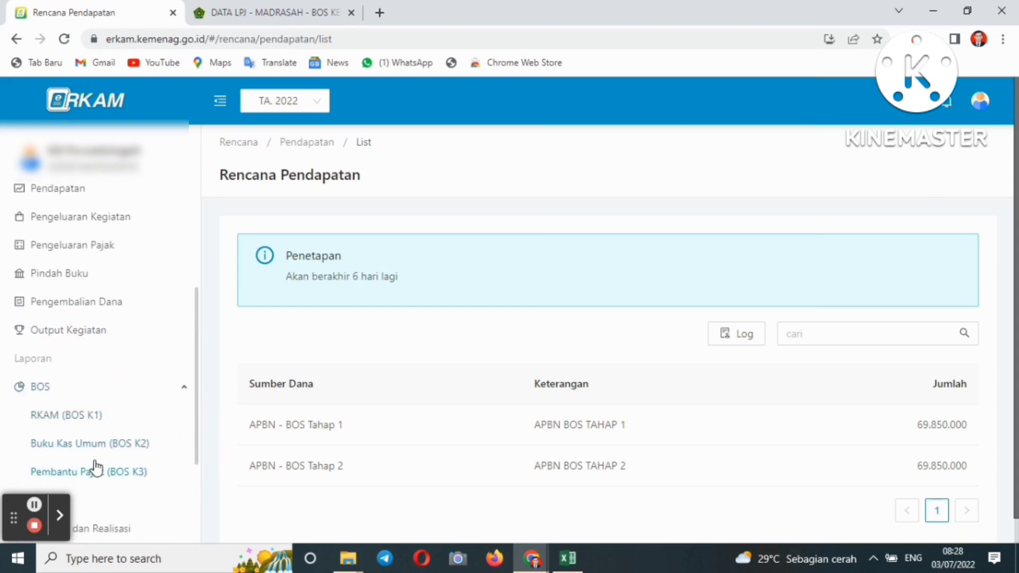
pyautogui.click(95, 451)
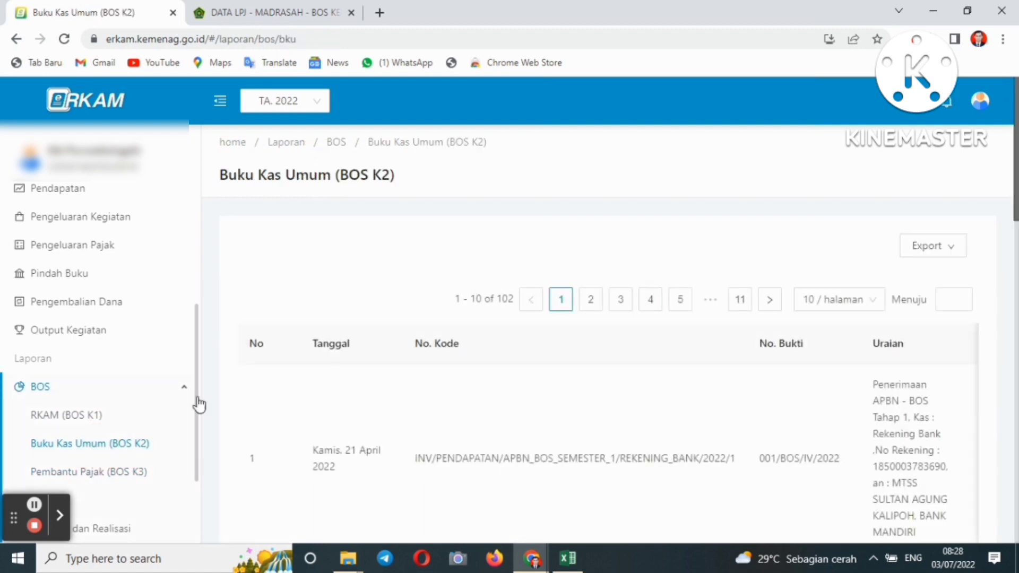
# Export the June Buku Kas Umum as a PDF to check its closing balance, and return to Realisasi Pendapatan.
pyautogui.click(914, 250)
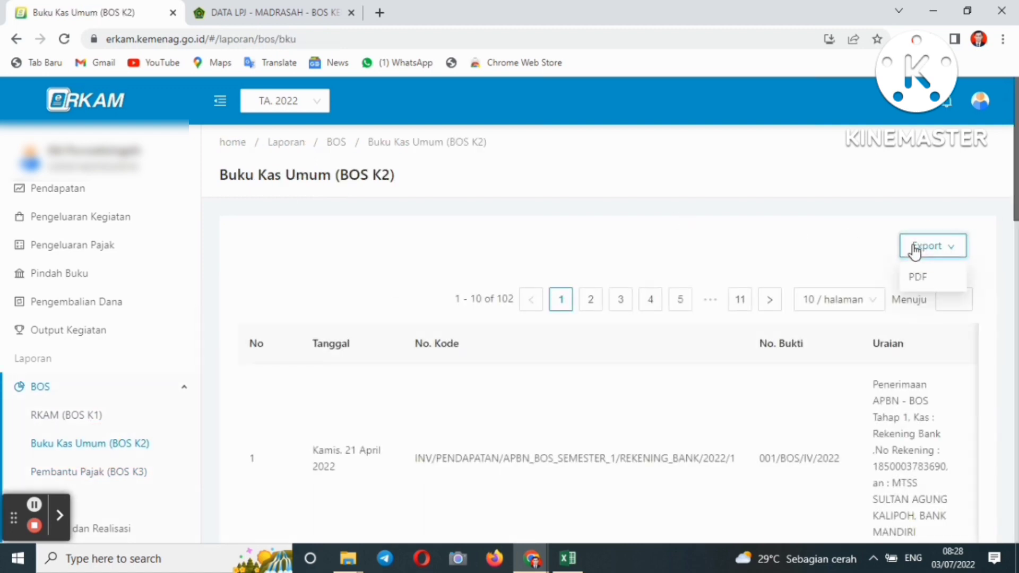
pyautogui.click(918, 277)
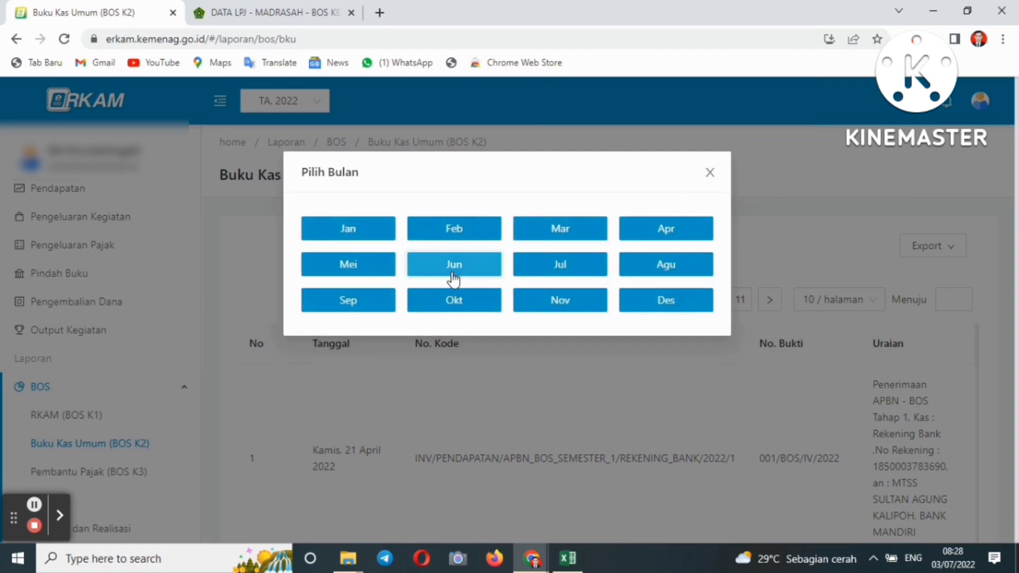
pyautogui.click(453, 266)
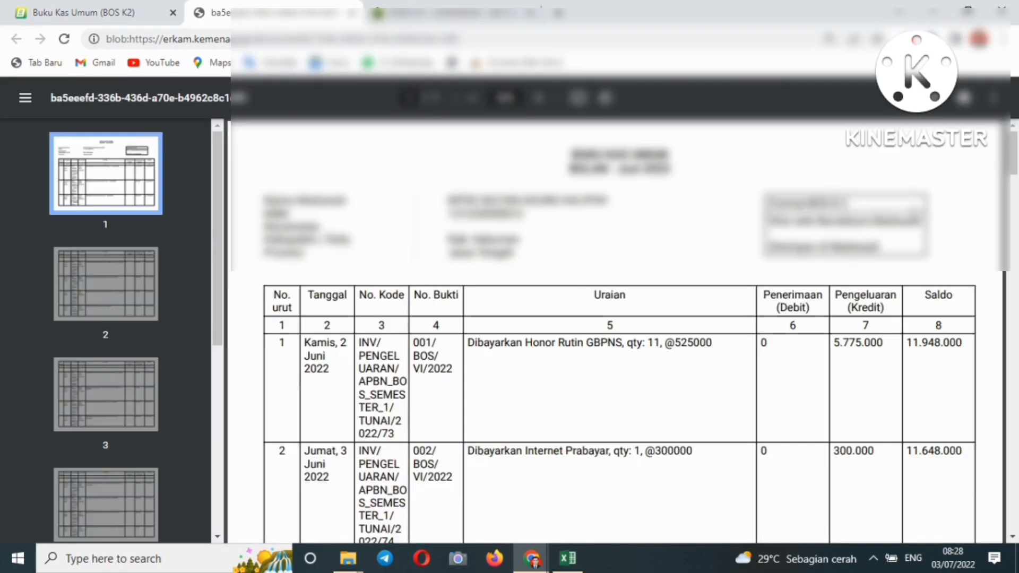
pyautogui.moveTo(1014, 155); pyautogui.dragTo(1014, 507)
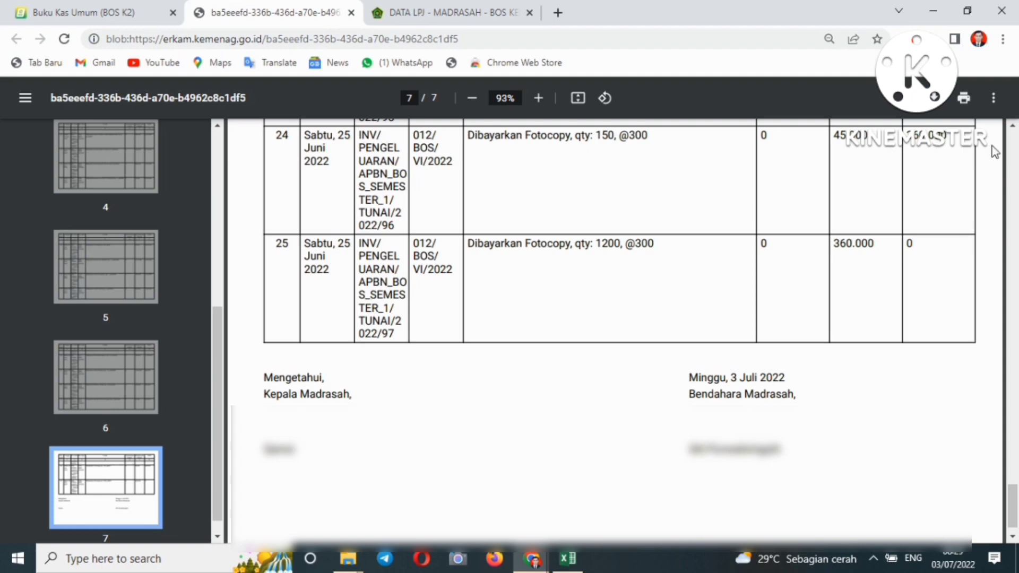
pyautogui.click(351, 12)
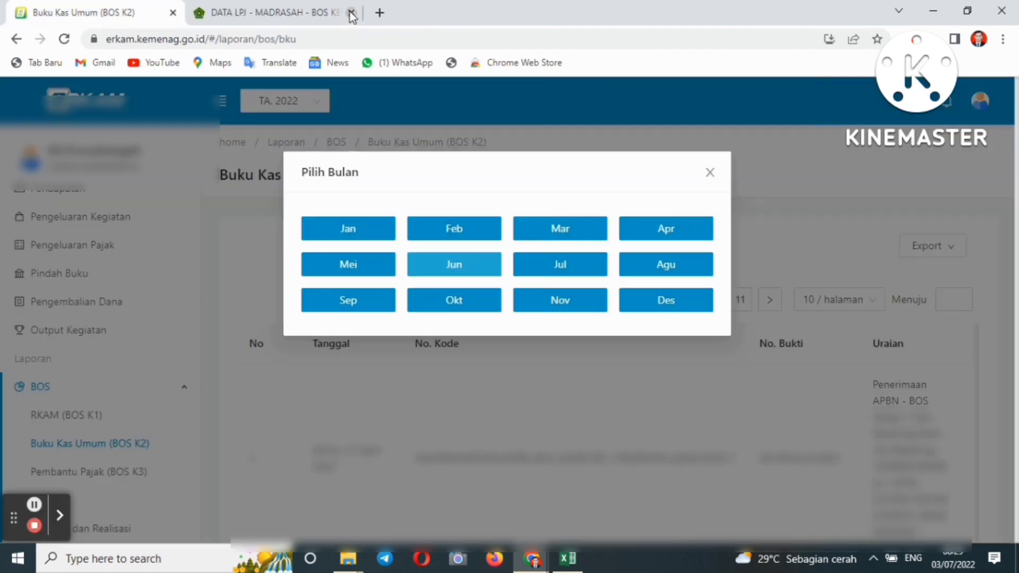
pyautogui.click(710, 173)
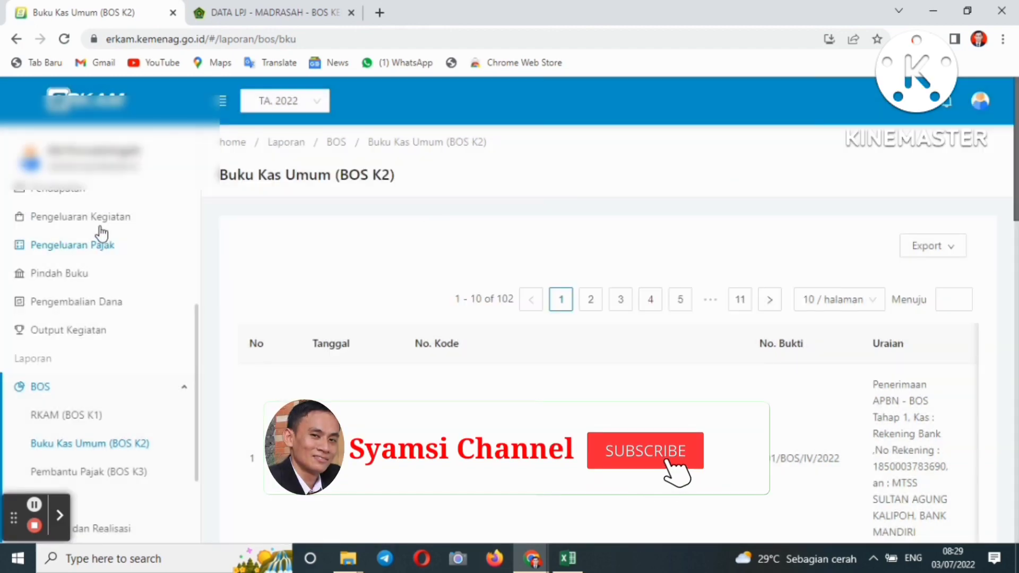
pyautogui.click(73, 194)
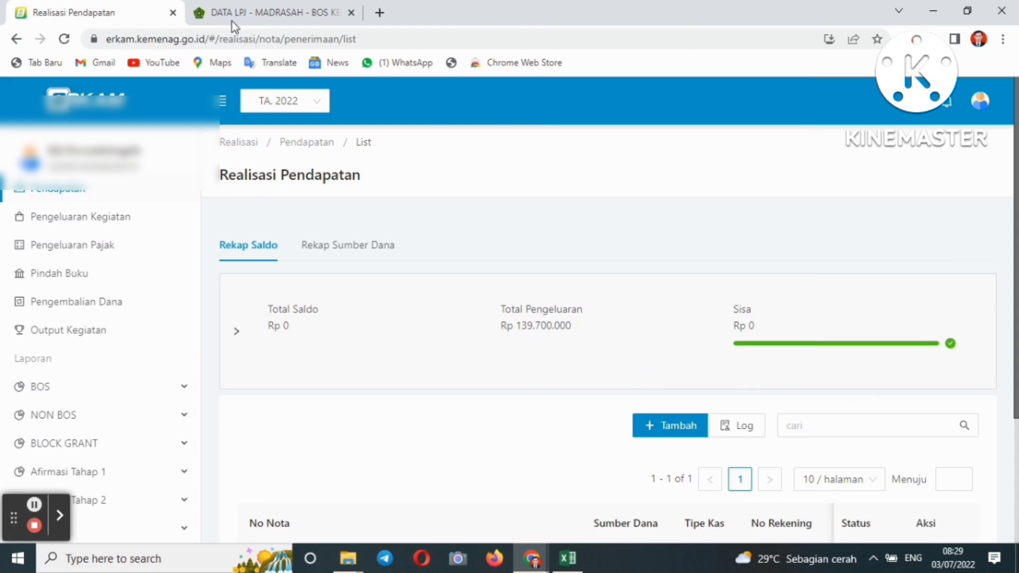
# Switch to the BOS Kemenag portal, open the BOS 2022 Tahapan 1 LPJ form and pull its used-funds data from eRKAM.
pyautogui.click(257, 16)
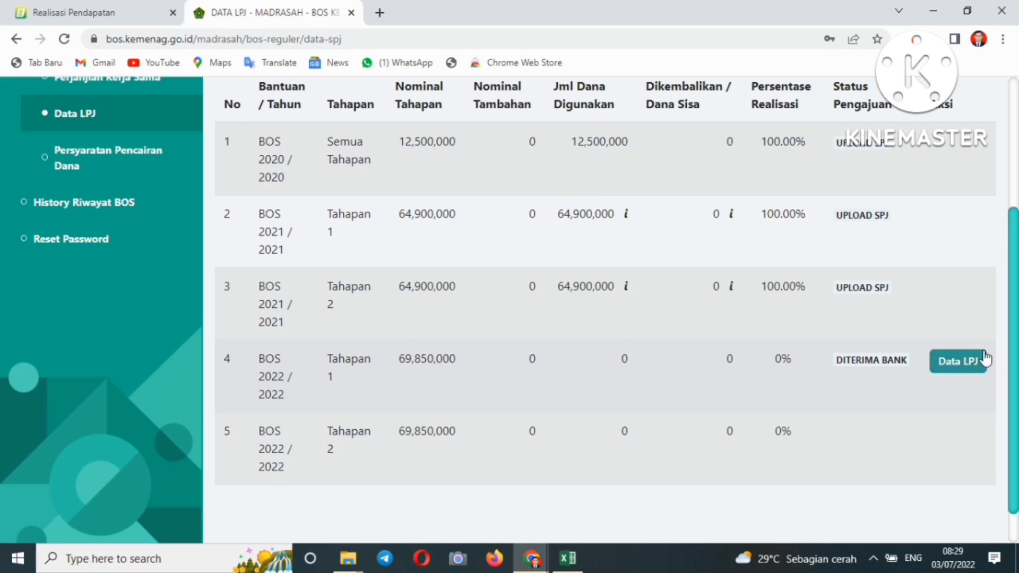
pyautogui.click(958, 367)
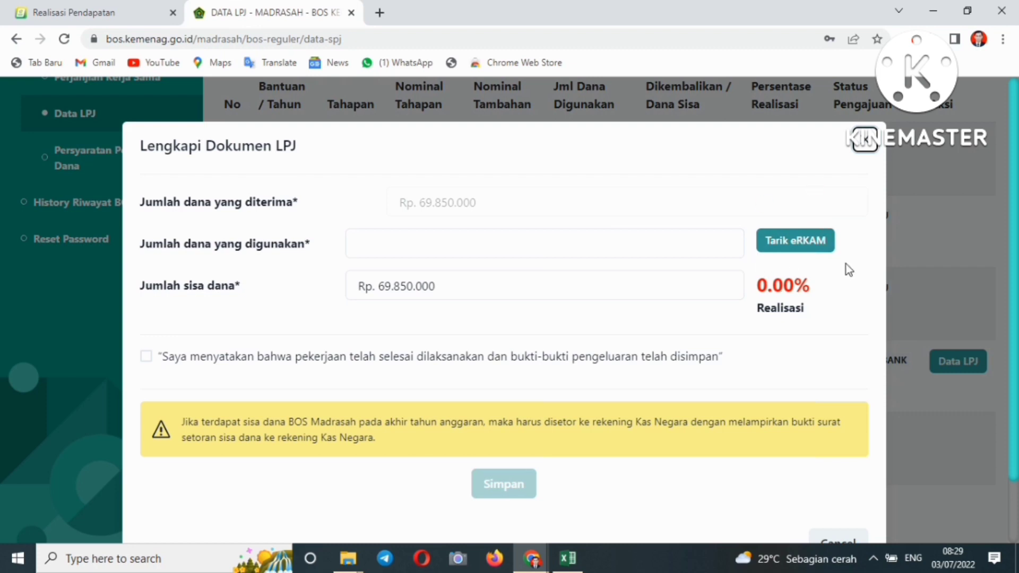
pyautogui.click(802, 244)
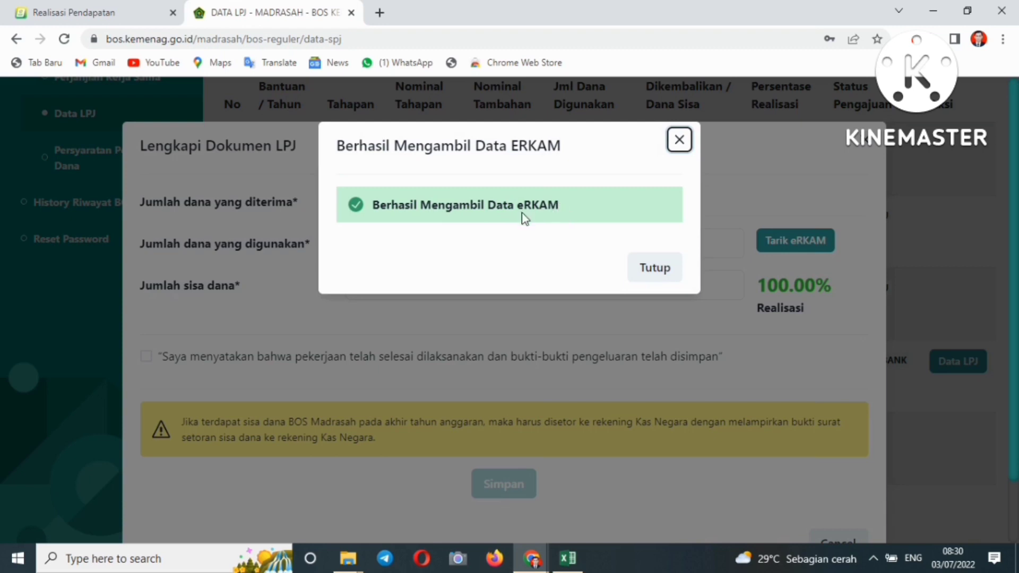
pyautogui.click(657, 268)
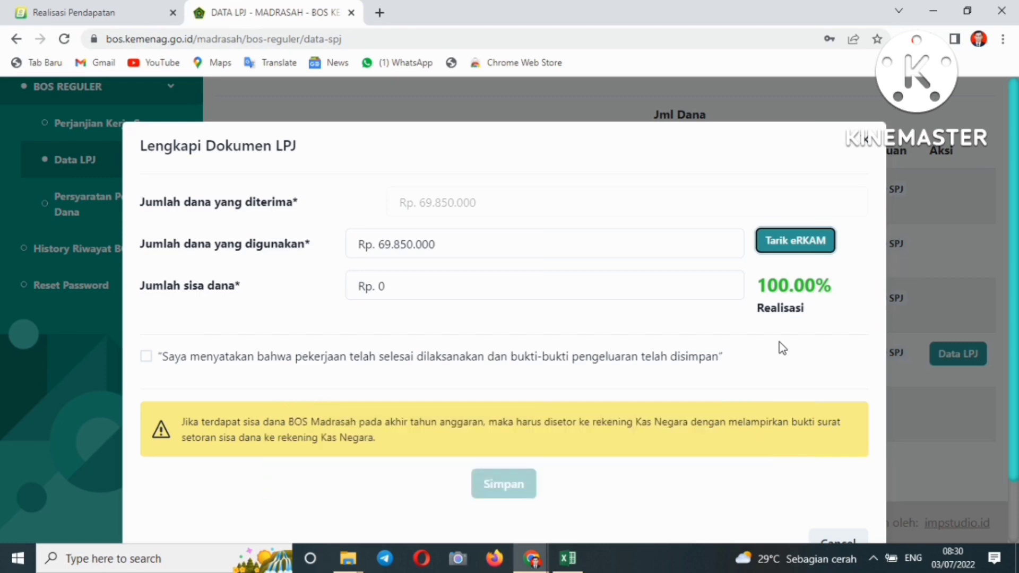
# Accept the completed-work statement and send the Tahapan 1 LPJ report, reopening the form briefly to check its figures.
pyautogui.click(145, 365)
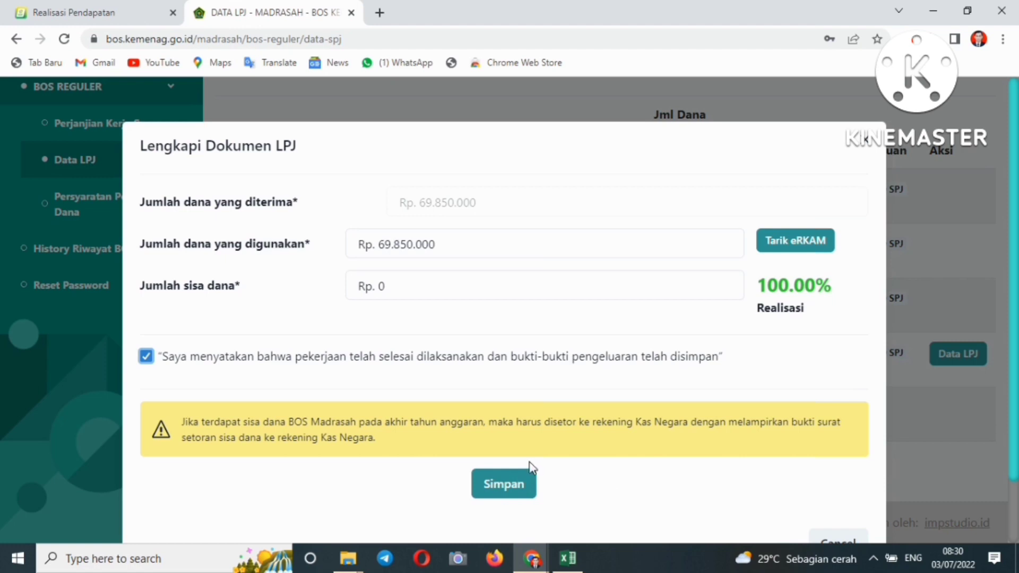
pyautogui.click(503, 486)
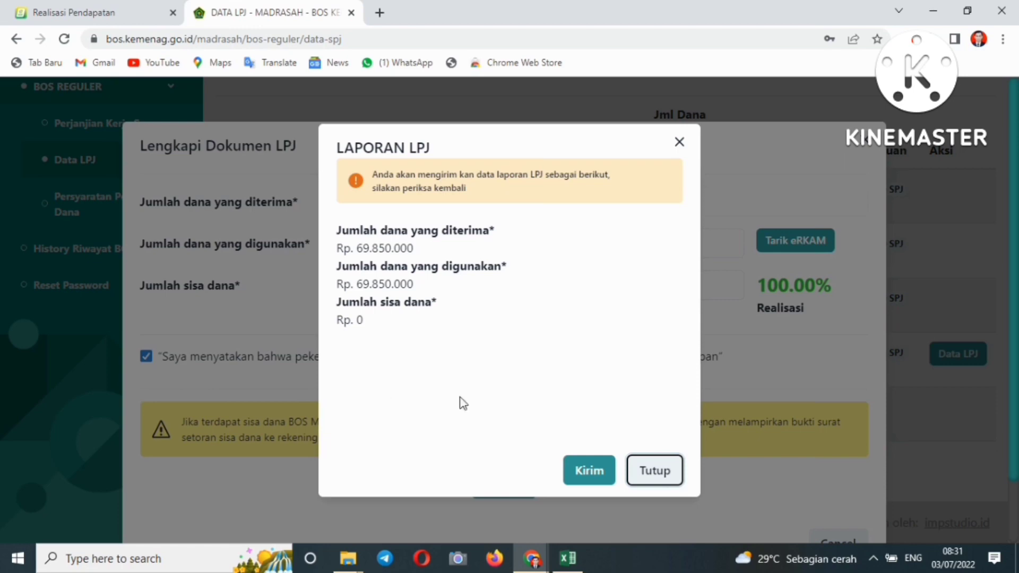
pyautogui.click(586, 471)
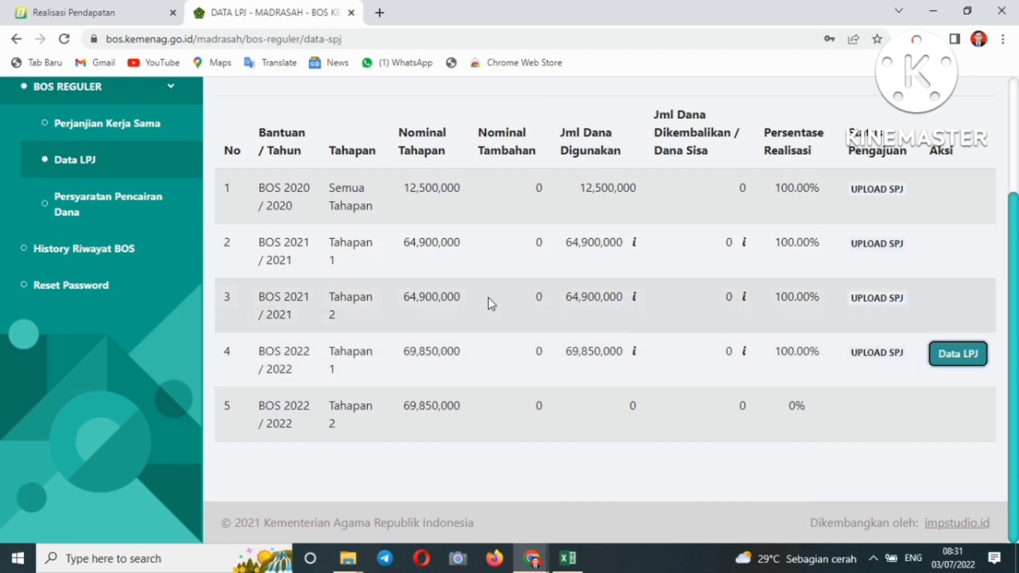
pyautogui.click(957, 355)
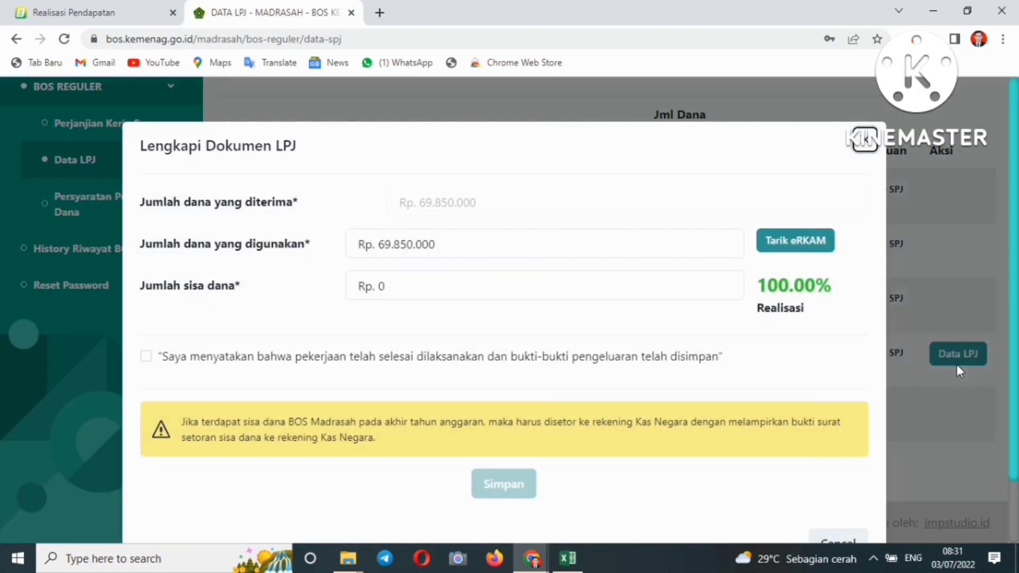
pyautogui.click(864, 142)
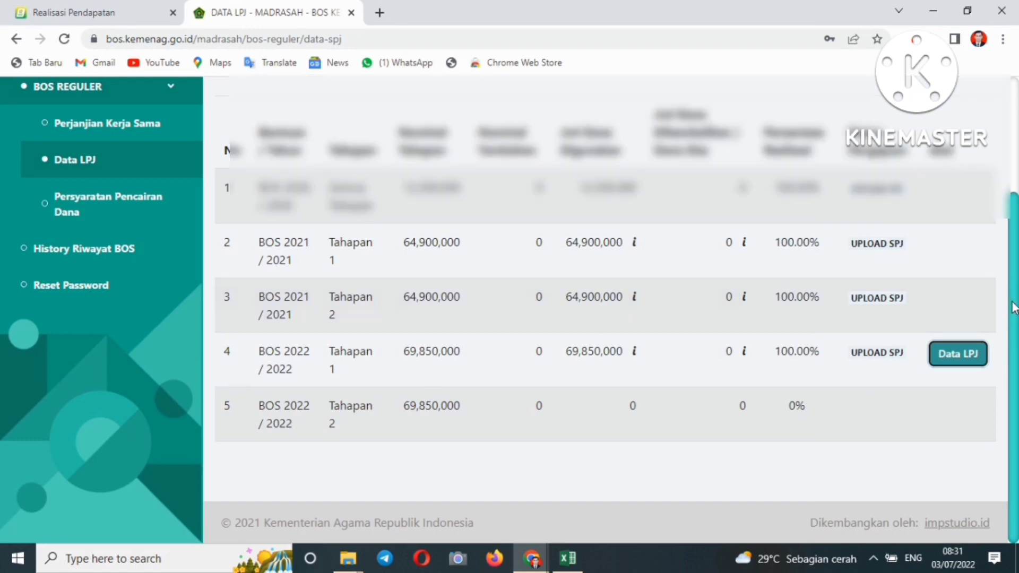
# Open the Persyaratan Pencairan Dana page for BOS 2022 and dismiss the important-information notice.
pyautogui.moveTo(1013, 303); pyautogui.dragTo(1016, 210)
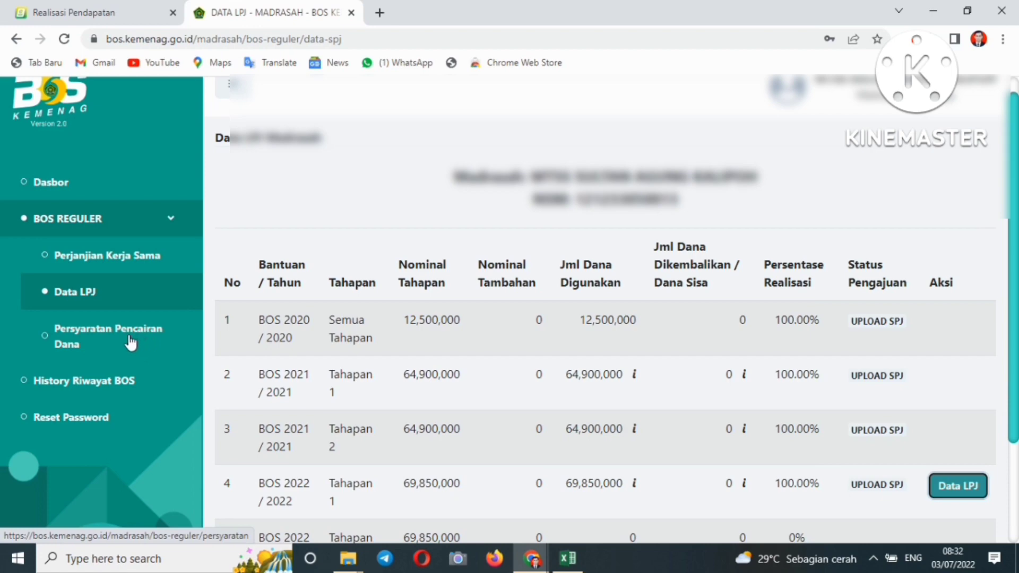
pyautogui.click(114, 337)
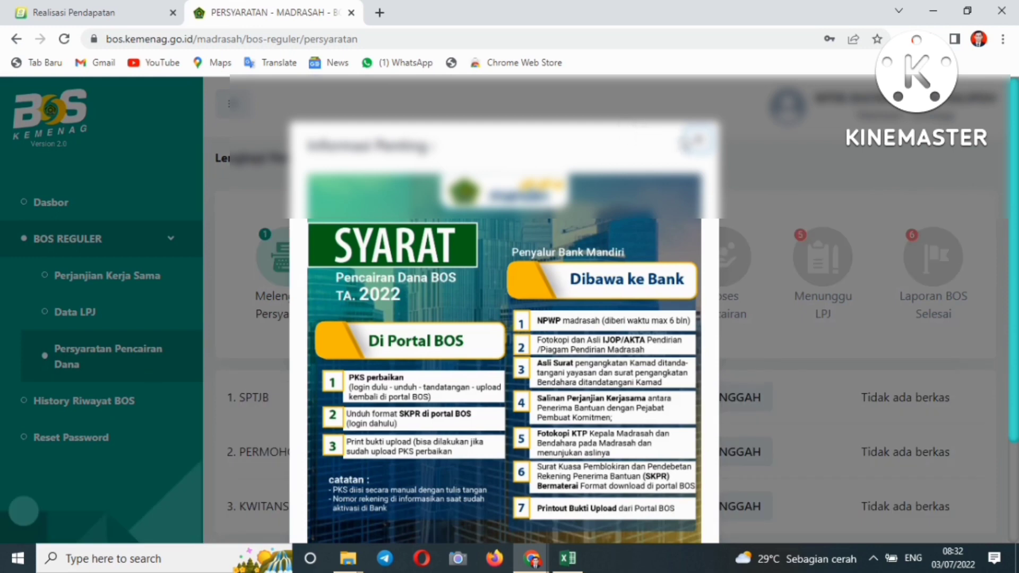
pyautogui.click(699, 147)
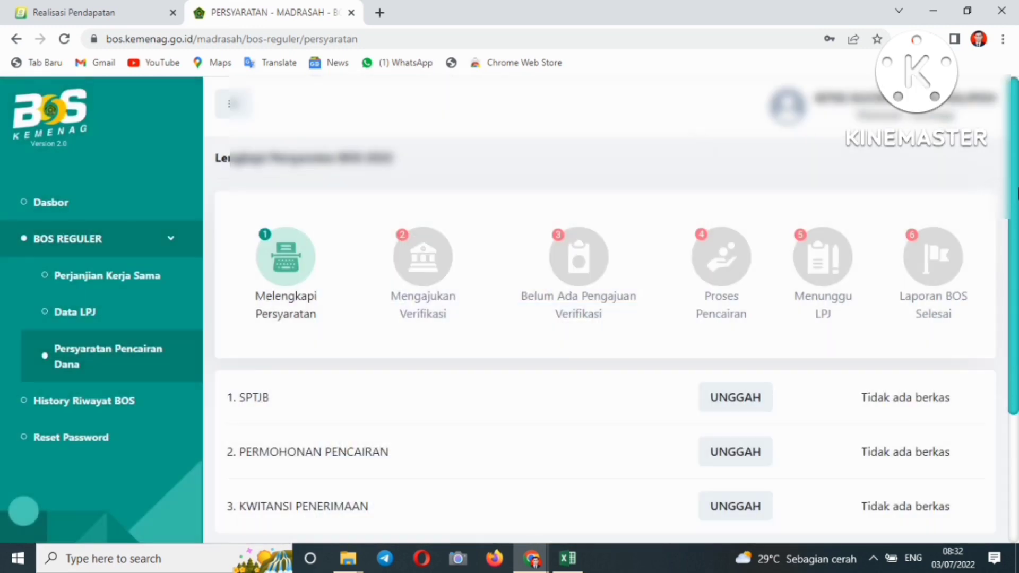
pyautogui.scroll(-1, 1003, 213)
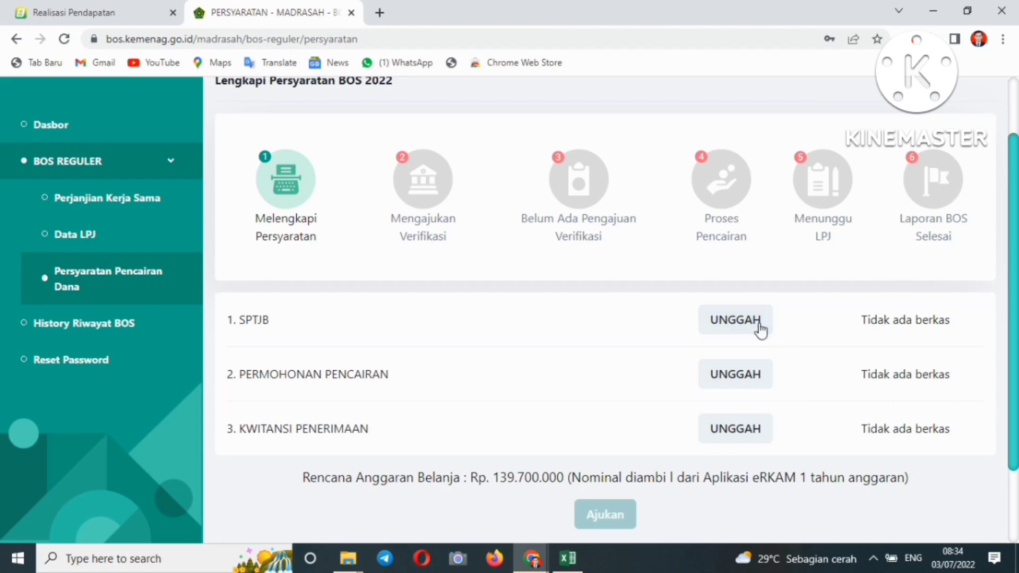
# Upload SPTJB.pdf for the SPTJB requirement from BOS Madrasah > BOS 2022 > Persyaratan Pencairan Tahap II > Uploud.
pyautogui.click(742, 328)
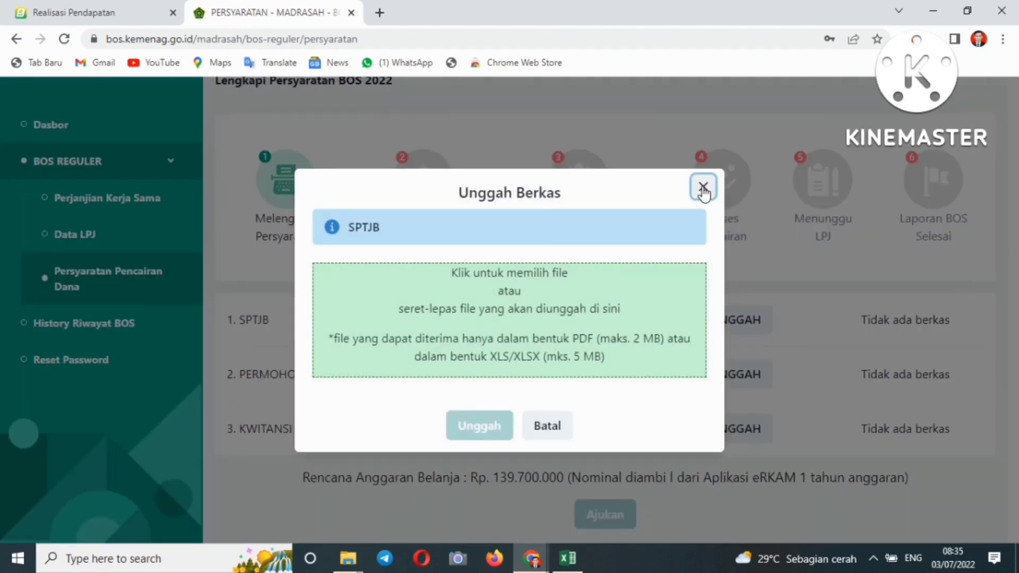
pyautogui.click(592, 296)
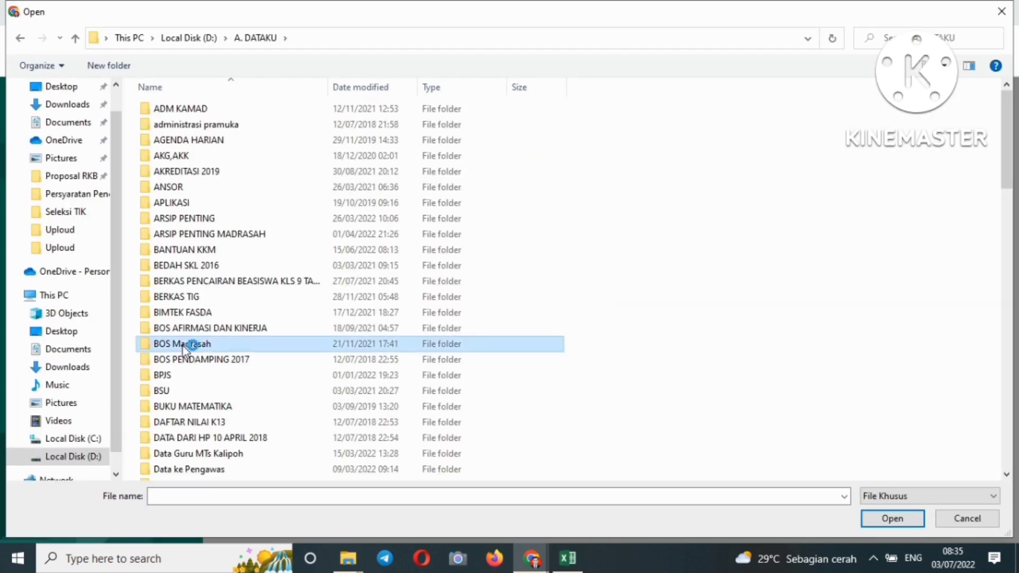
pyautogui.doubleClick(183, 346)
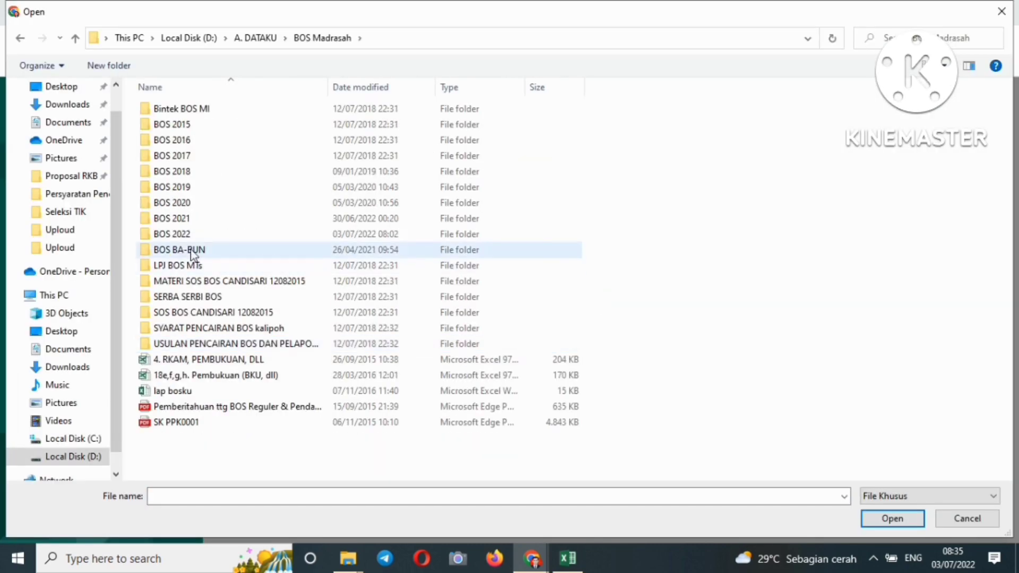
pyautogui.doubleClick(192, 236)
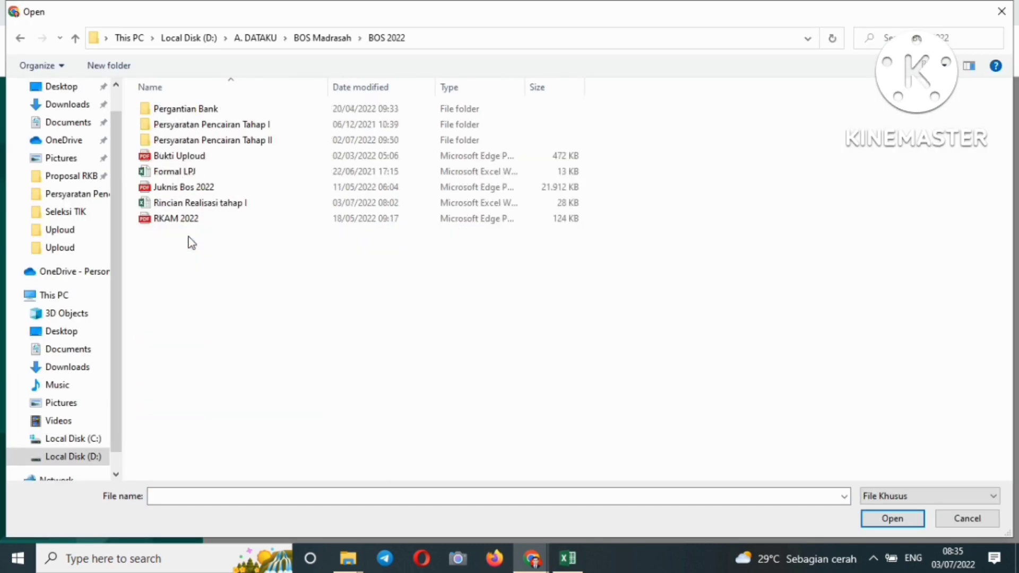
pyautogui.doubleClick(219, 139)
pyautogui.doubleClick(212, 113)
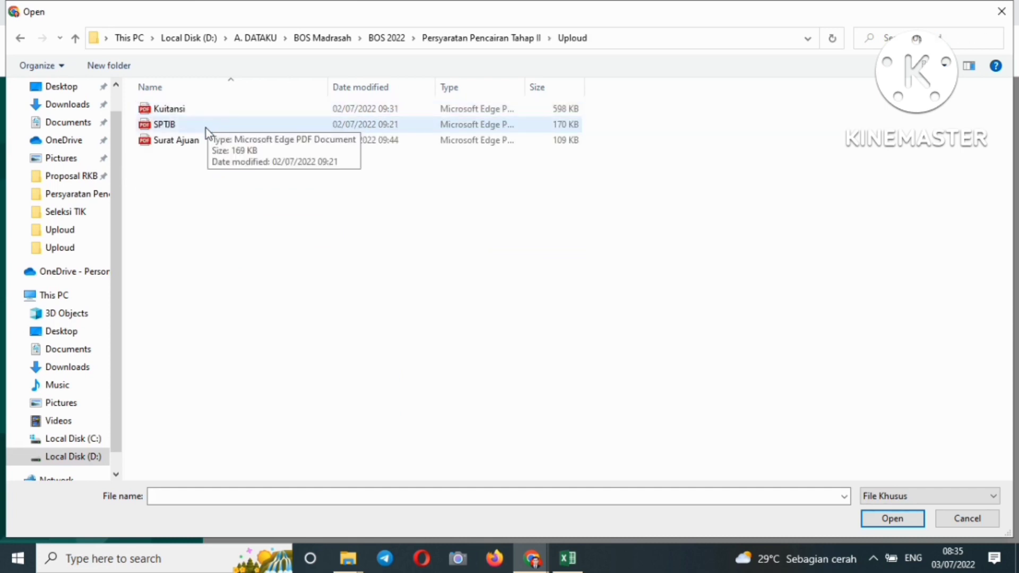
pyautogui.doubleClick(206, 129)
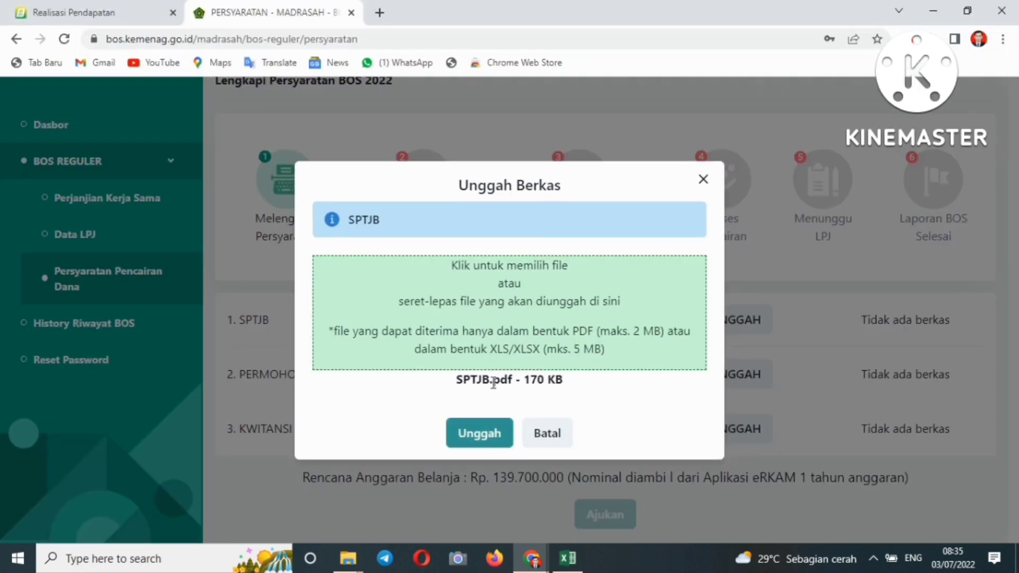
pyautogui.click(480, 435)
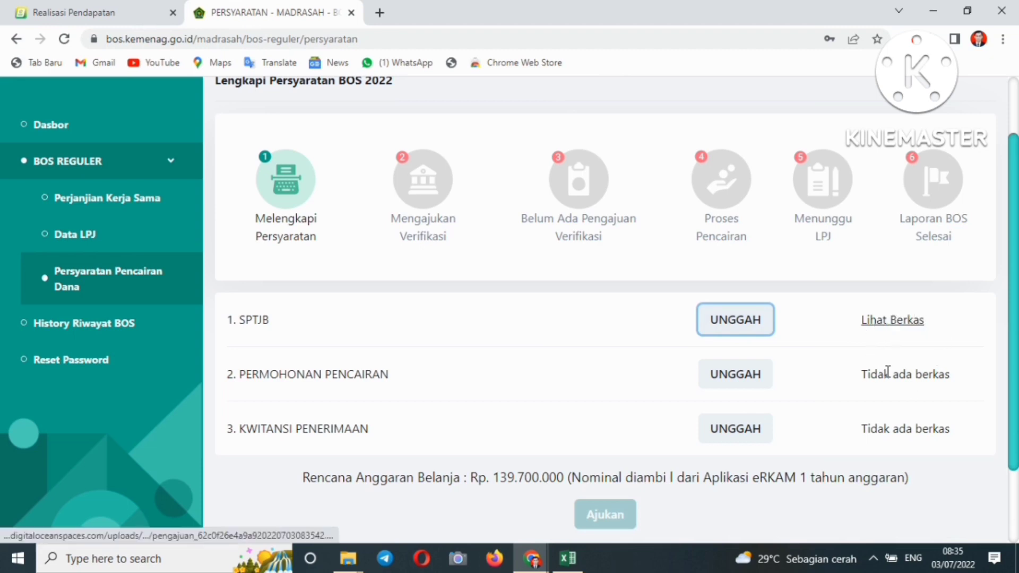
# Upload the Surat Ajuan PDF for the PERMOHONAN PENCAIRAN requirement.
pyautogui.click(720, 375)
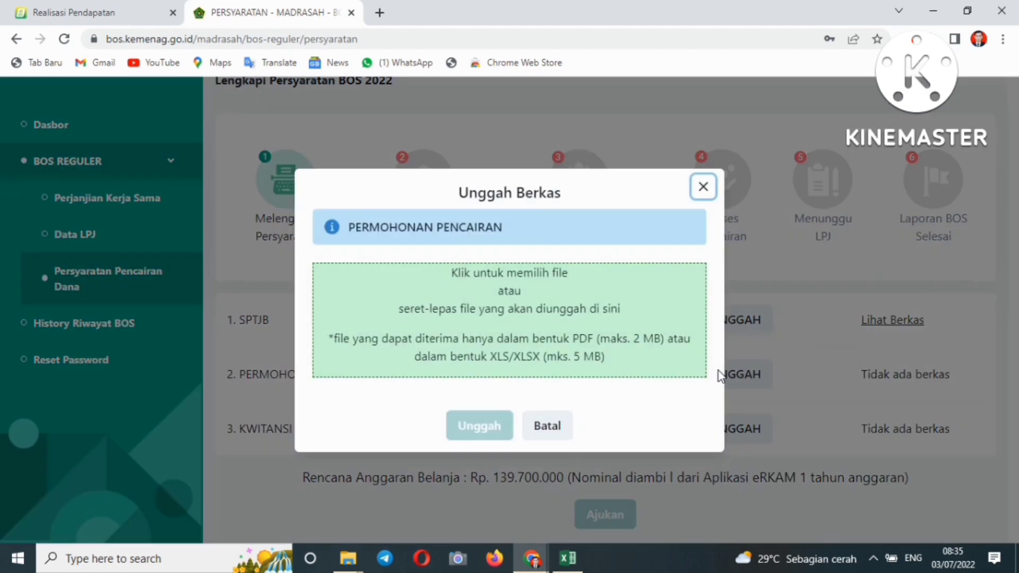
pyautogui.click(495, 323)
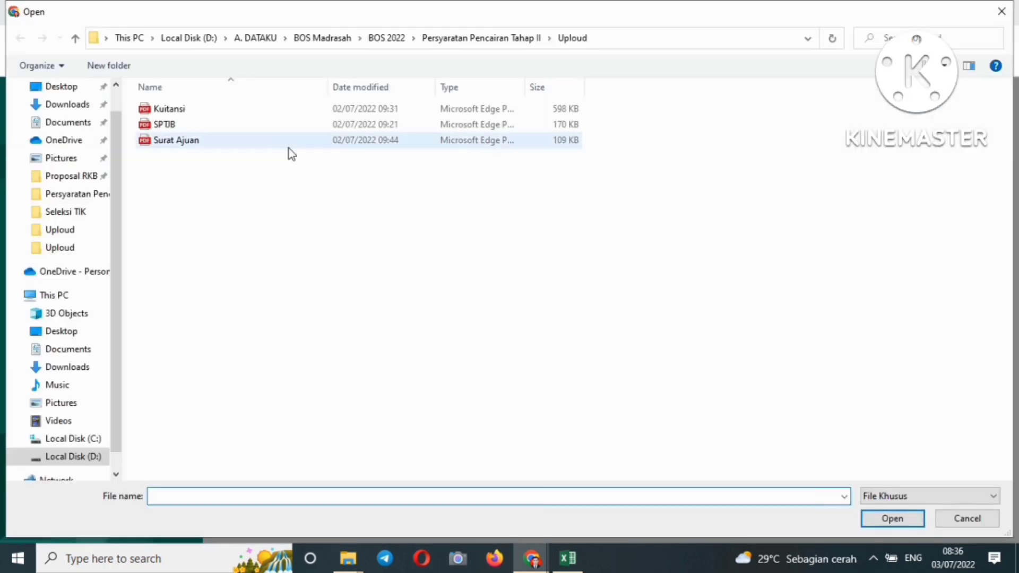
pyautogui.doubleClick(282, 143)
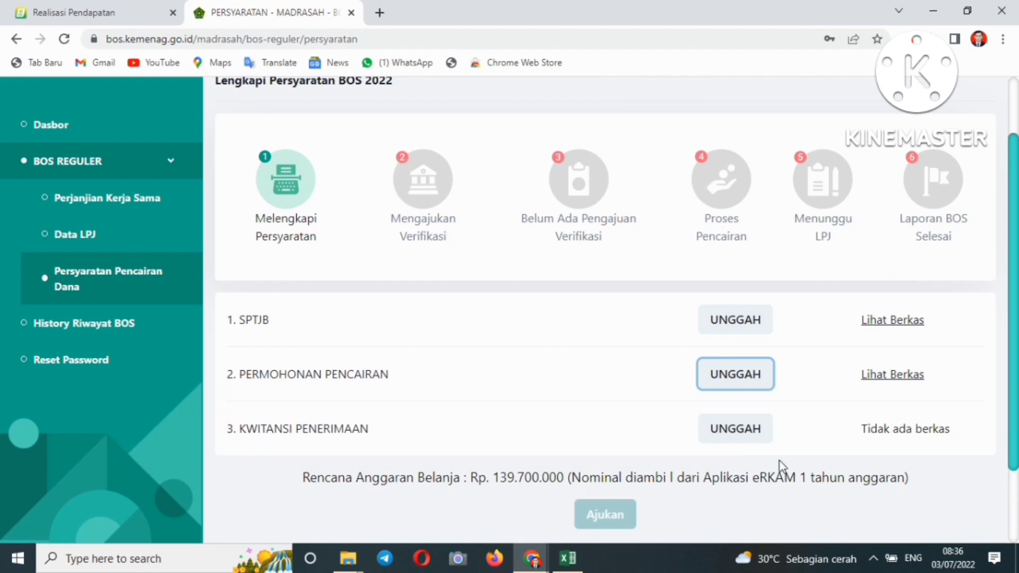
# Upload Kuitansi.pdf for the KWITANSI PENERIMAAN requirement.
pyautogui.click(738, 430)
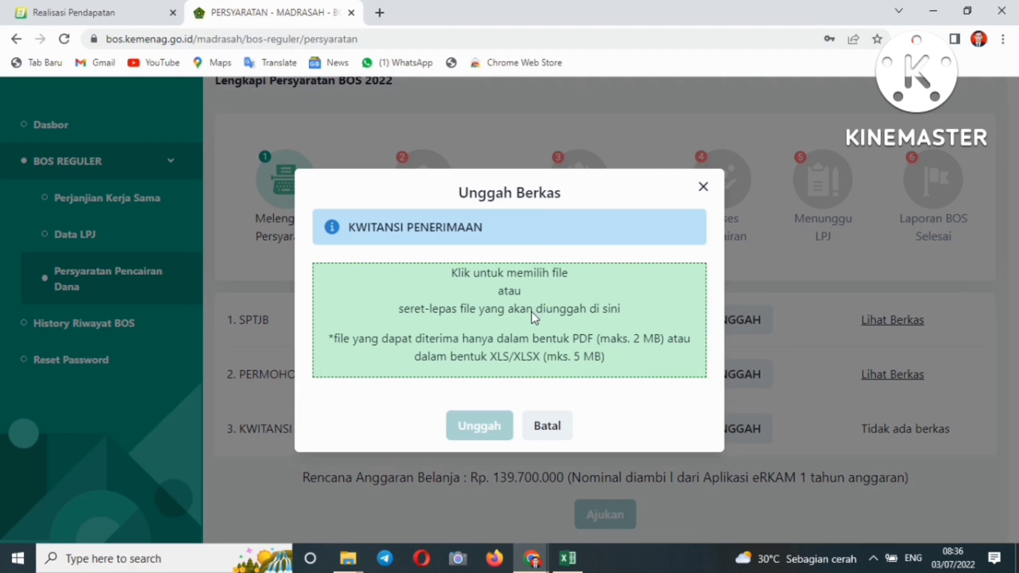
pyautogui.click(530, 311)
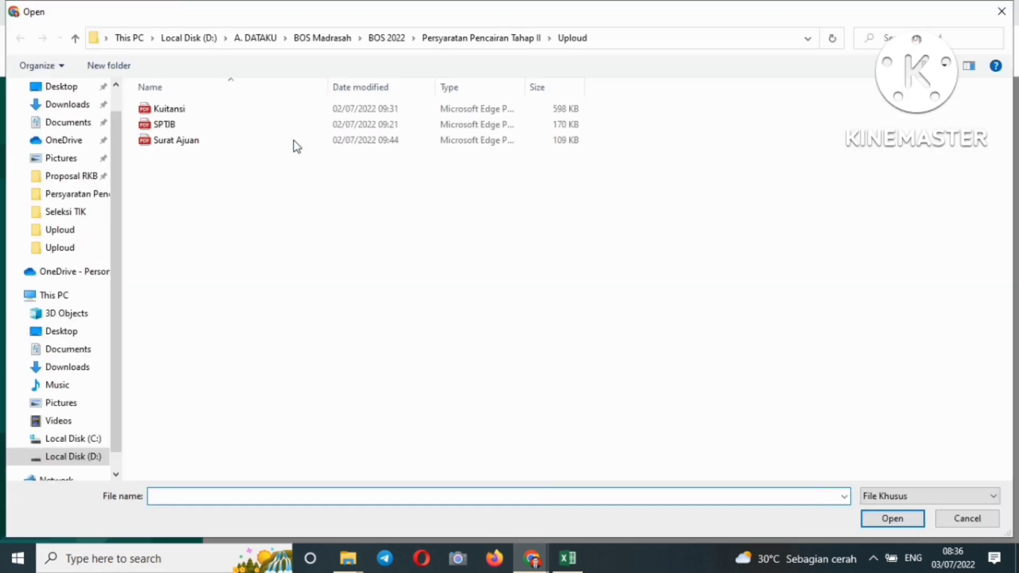
pyautogui.doubleClick(260, 109)
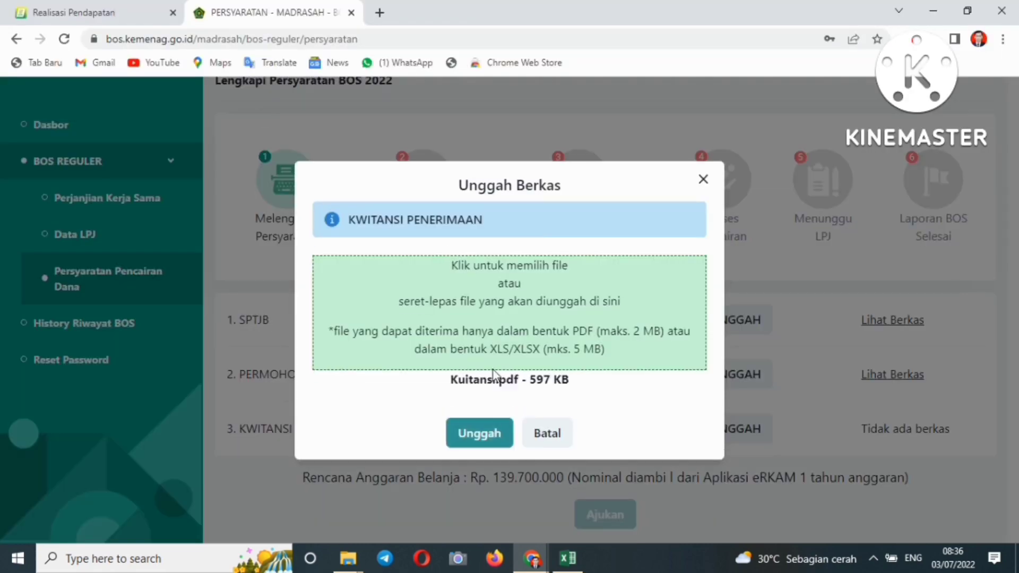
pyautogui.click(493, 431)
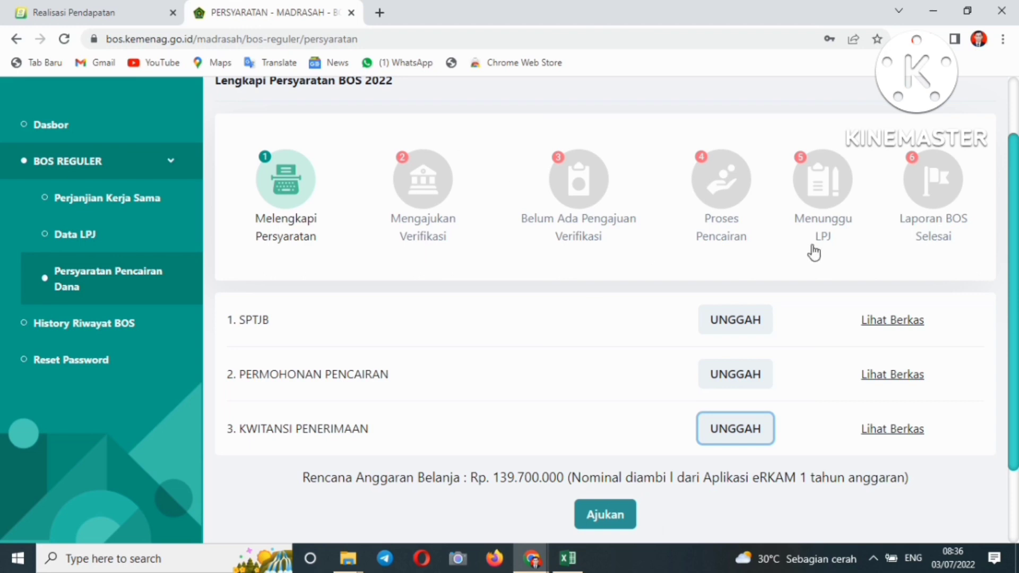
# View each uploaded file for SPTJB, PERMOHONAN PENCAIRAN and KWITANSI PENERIMAAN, closing each document after checking it.
pyautogui.click(895, 321)
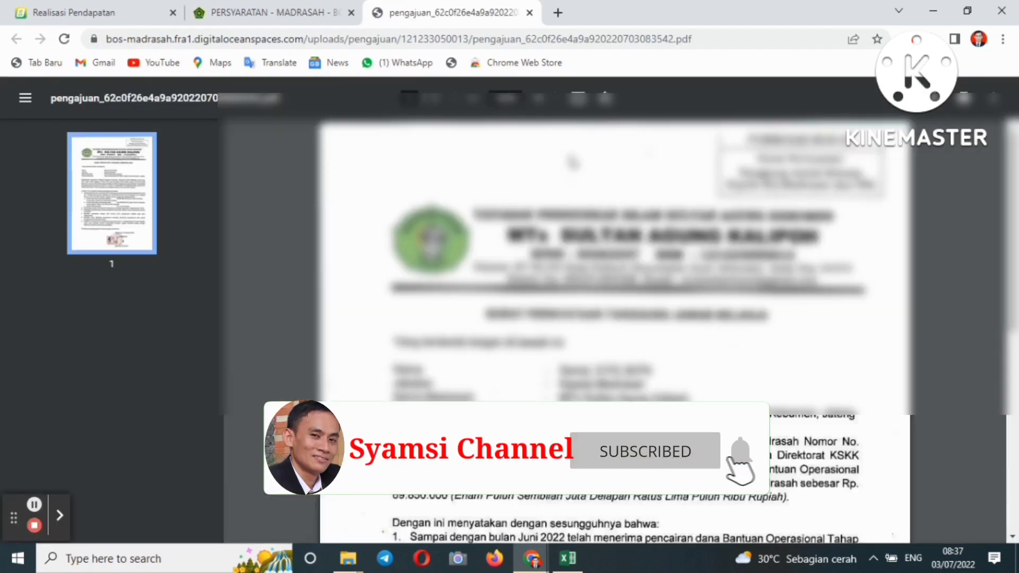
pyautogui.click(529, 13)
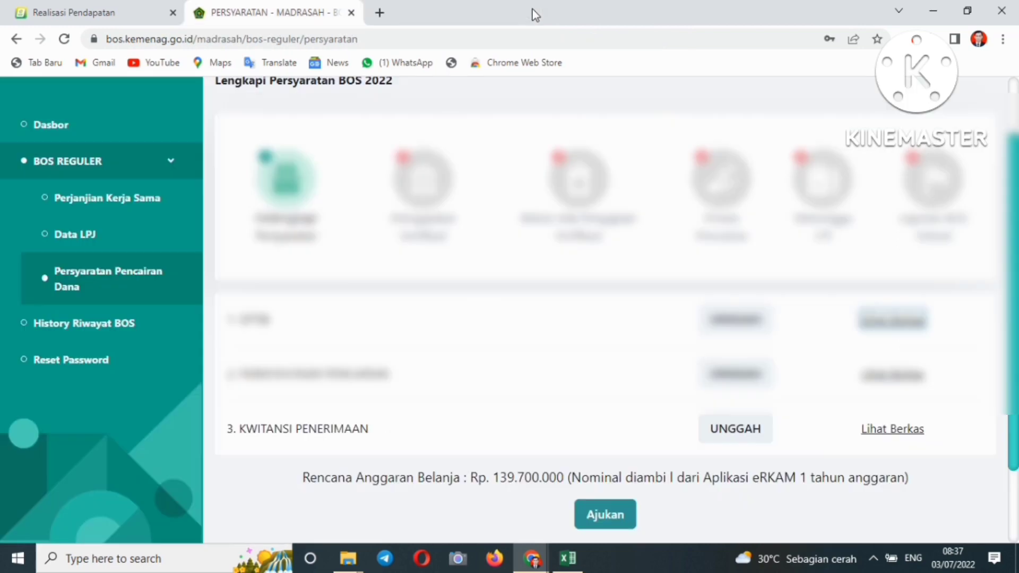
pyautogui.click(915, 375)
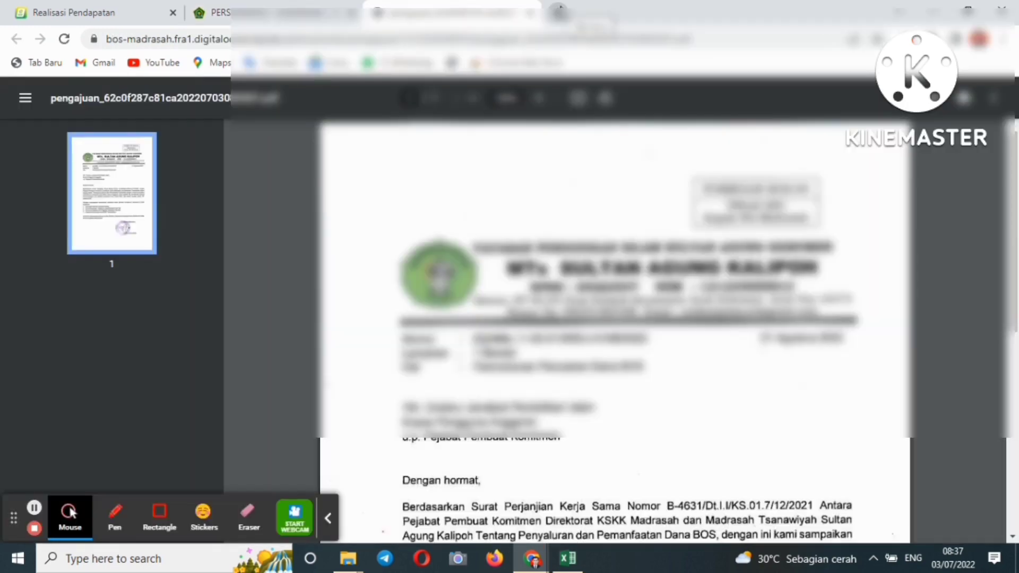
pyautogui.click(530, 12)
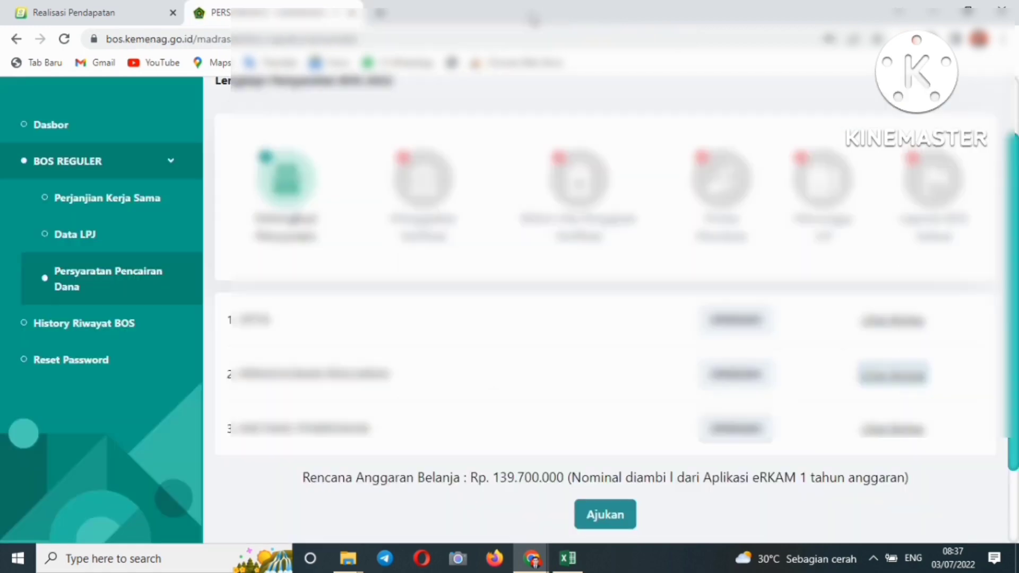
pyautogui.click(872, 429)
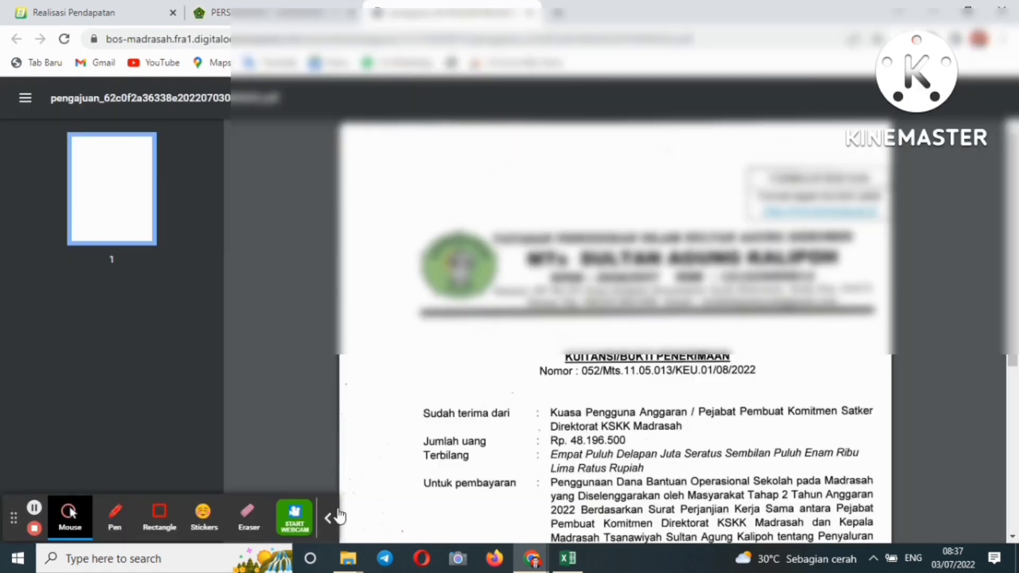
pyautogui.click(338, 514)
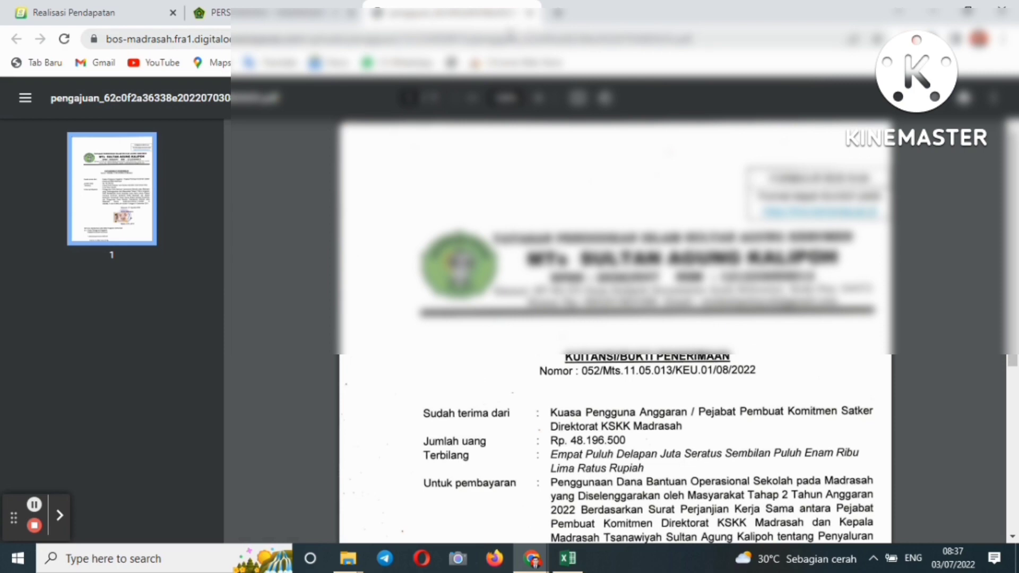
pyautogui.click(530, 13)
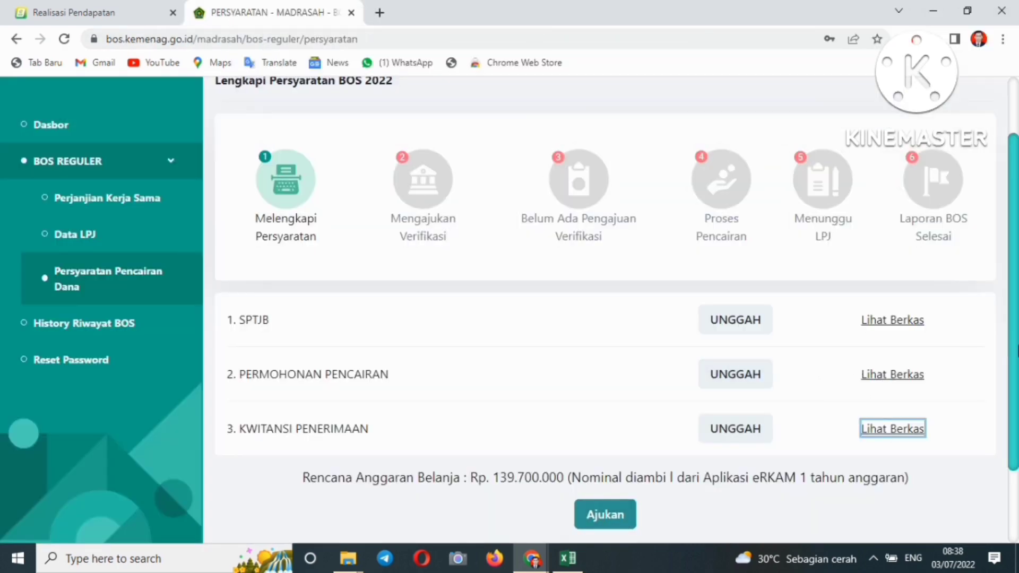
# Submit the BOS 2022 disbursement requirements for verification and check the submission's progress stages.
pyautogui.scroll(-2, 842, 447)
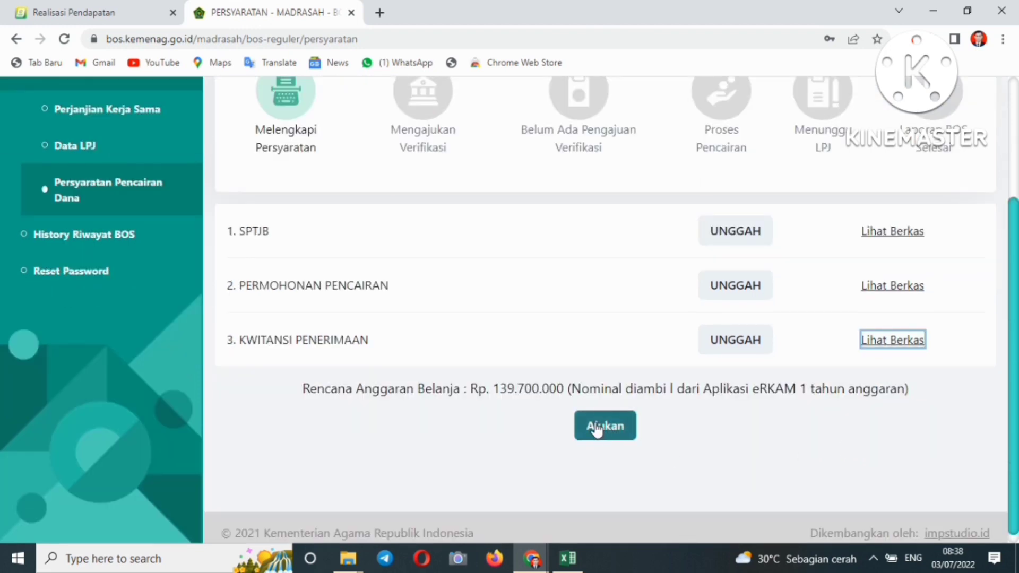
pyautogui.click(597, 427)
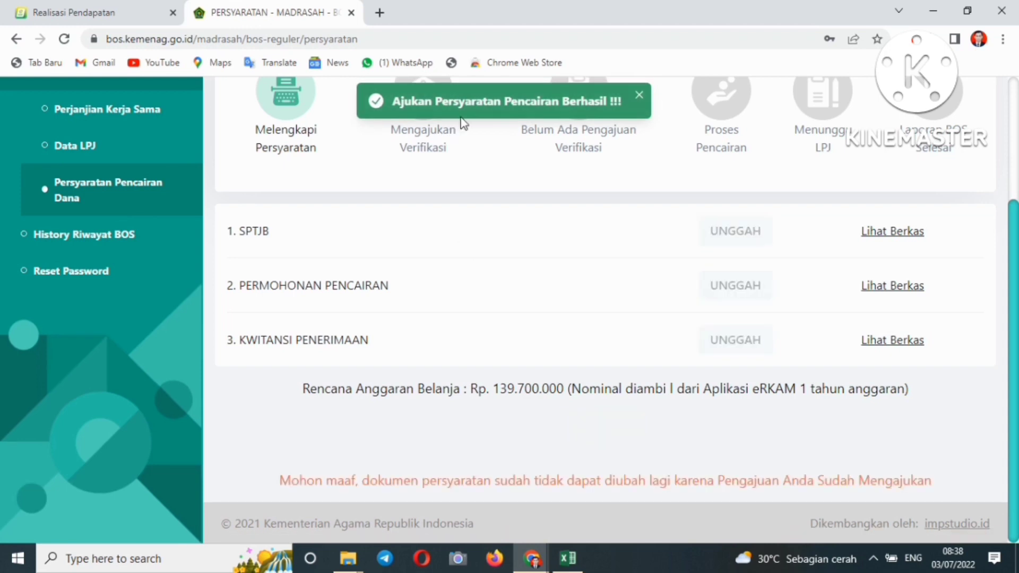
pyautogui.click(639, 95)
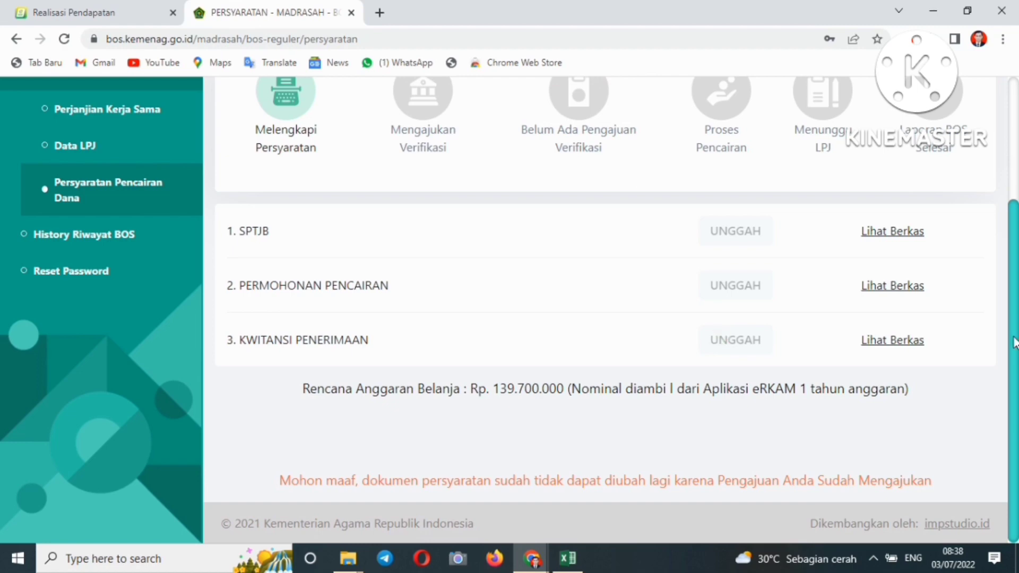
pyautogui.moveTo(1013, 337); pyautogui.dragTo(999, 467)
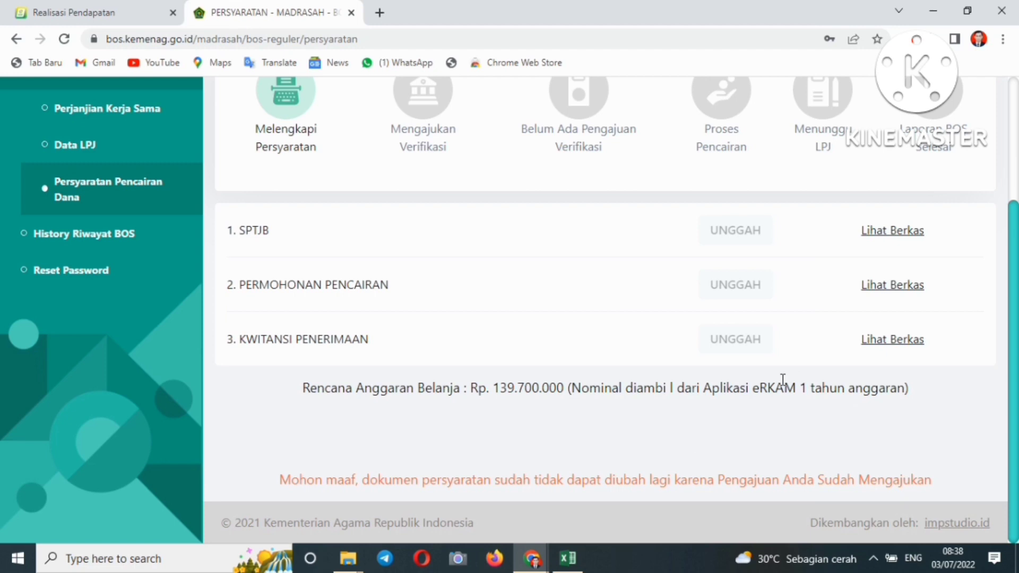
pyautogui.moveTo(1013, 317); pyautogui.dragTo(1011, 197)
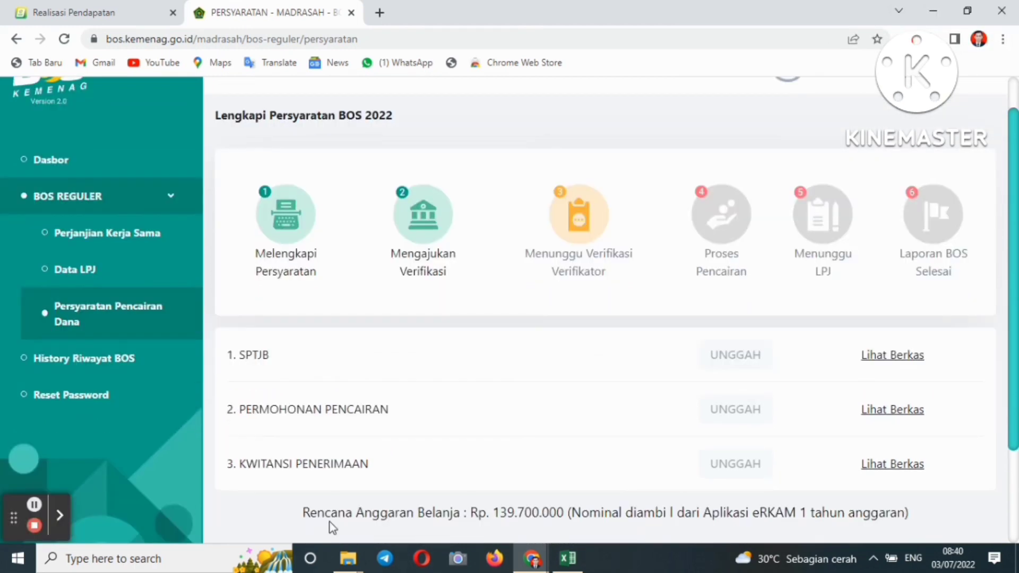